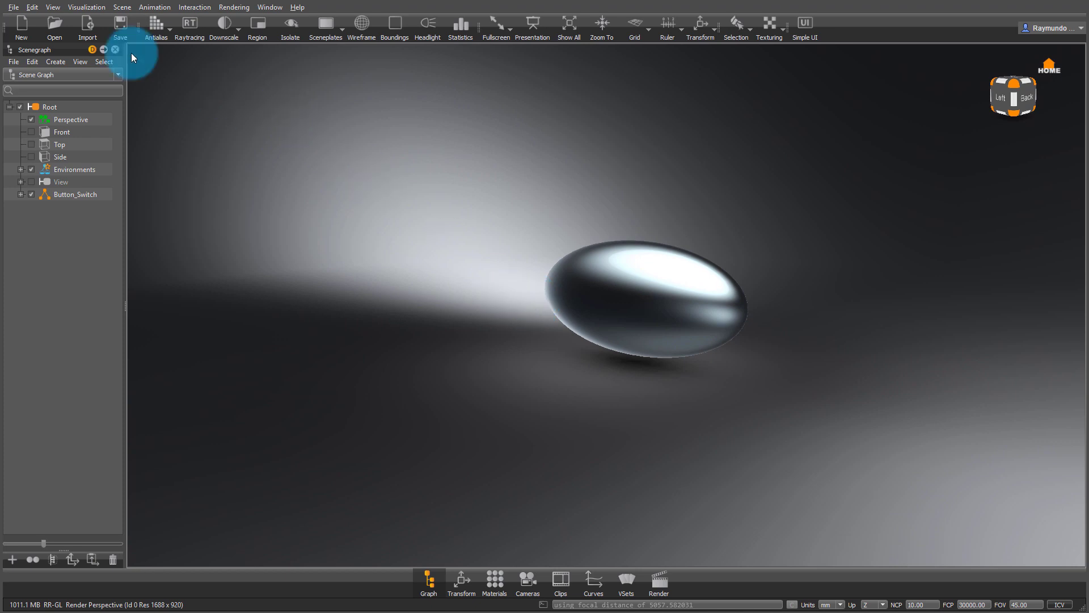
Open the View menu's display output options for the viewport.
click(52, 7)
Switch the viewport display to OpenVR HMD mode for the VR headset.
mouse_move(63, 25)
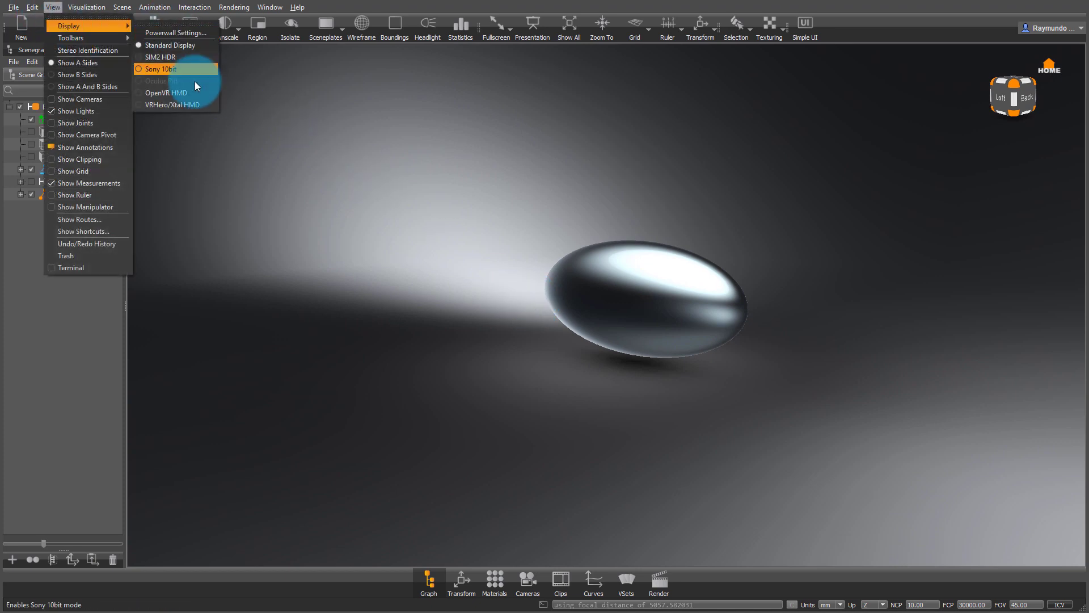
click(189, 94)
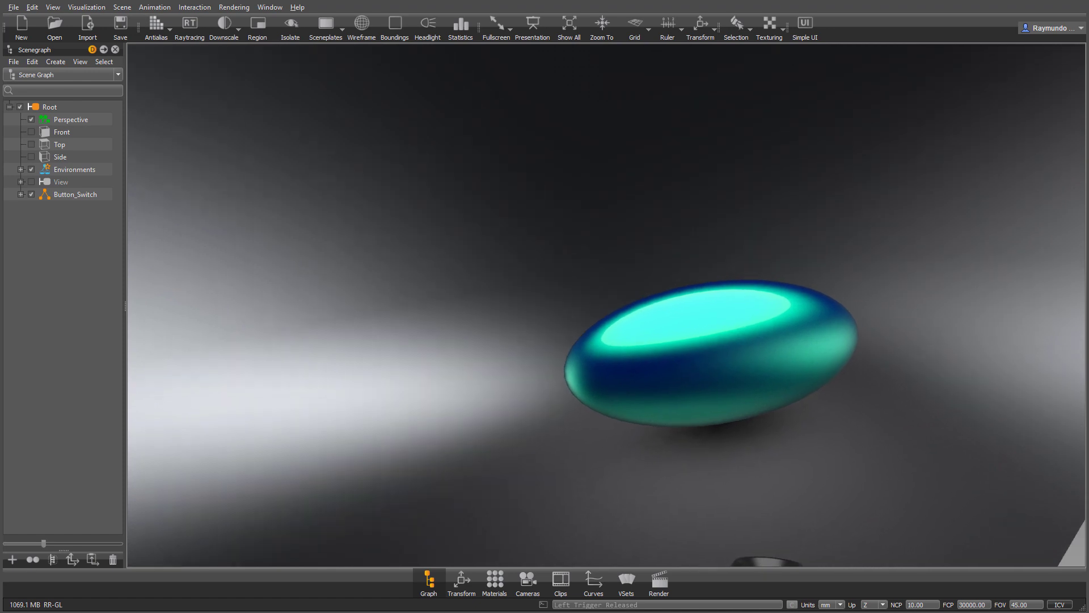
Open the Variant Sets window and move it off the model.
drag(352, 342, 569, 342)
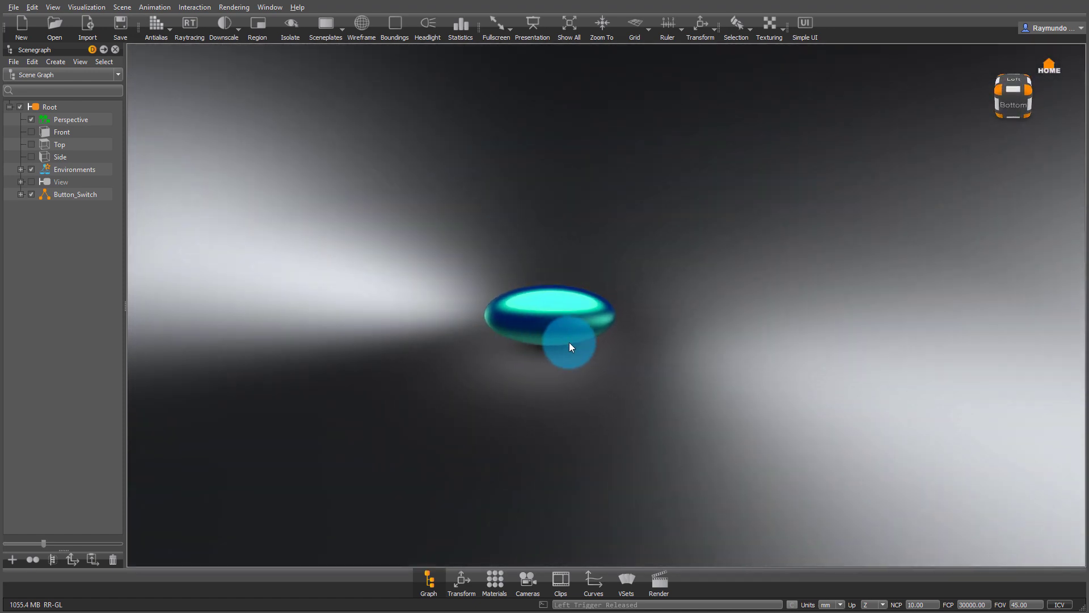
click(624, 593)
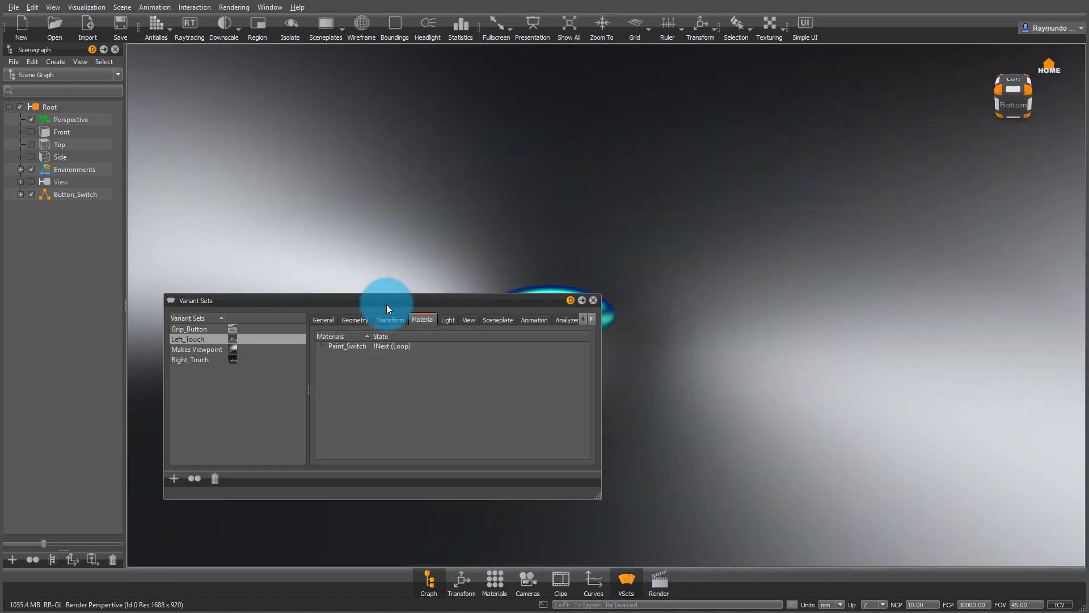
drag(387, 306, 851, 269)
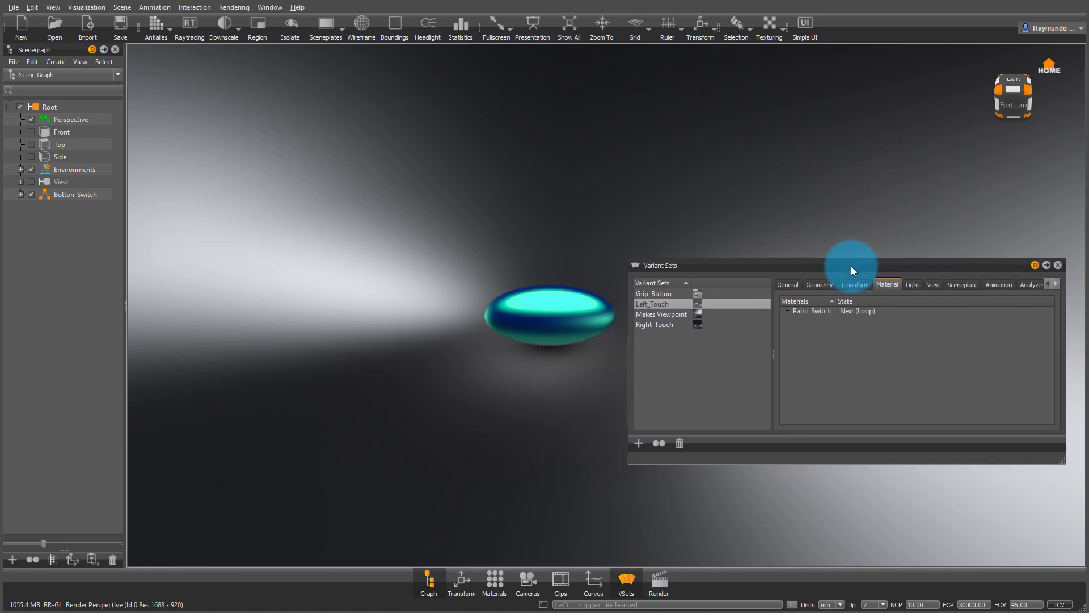
Test Left_Touch, Right_Touch and Grip_Button variants, return to studio, then close Variant Sets.
double_click(650, 305)
double_click(658, 324)
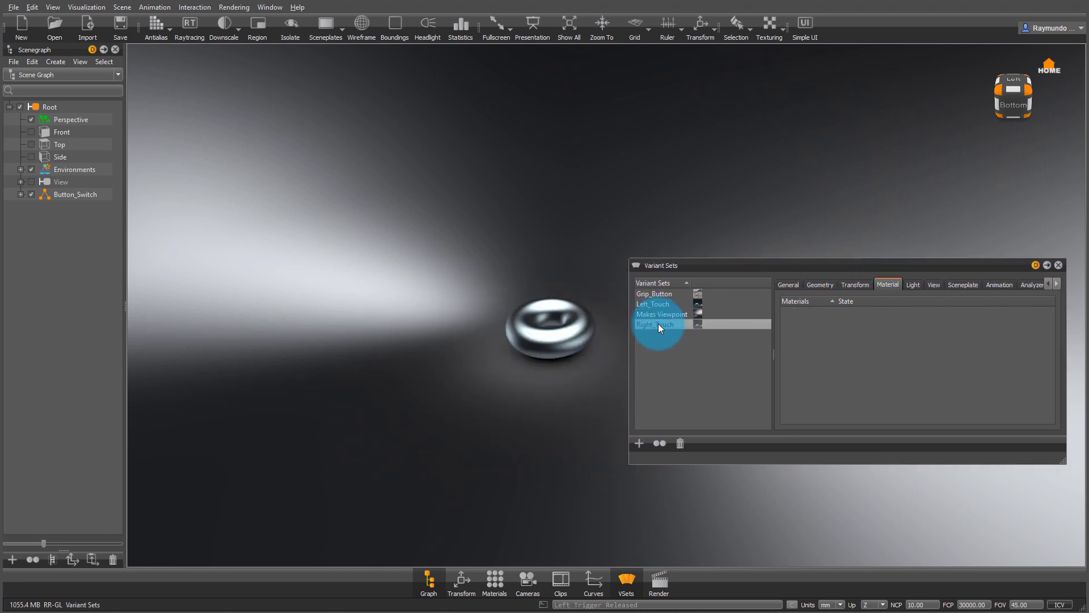
double_click(659, 293)
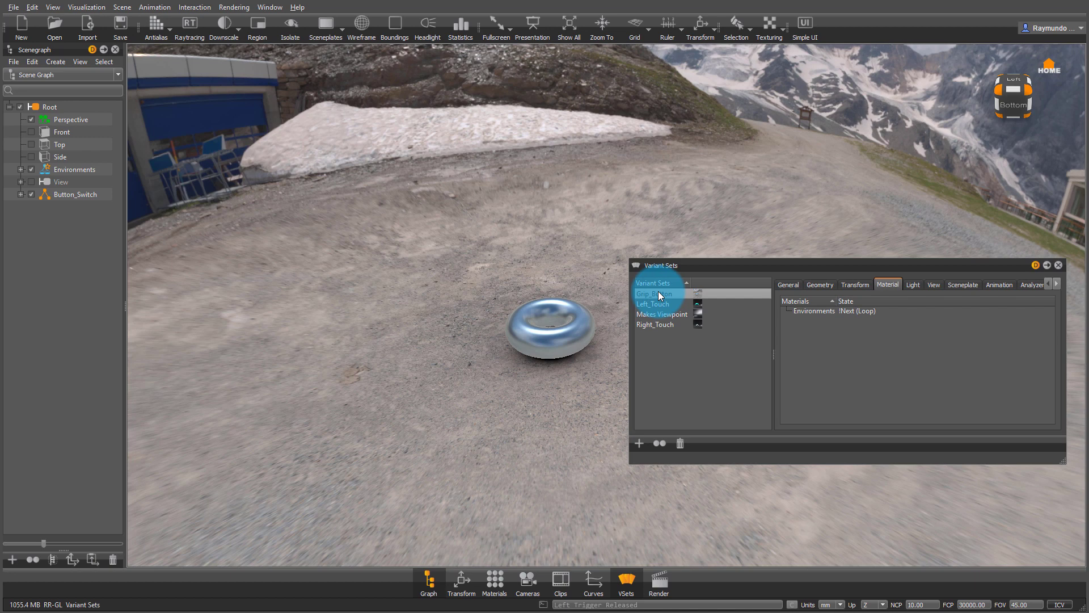
double_click(659, 291)
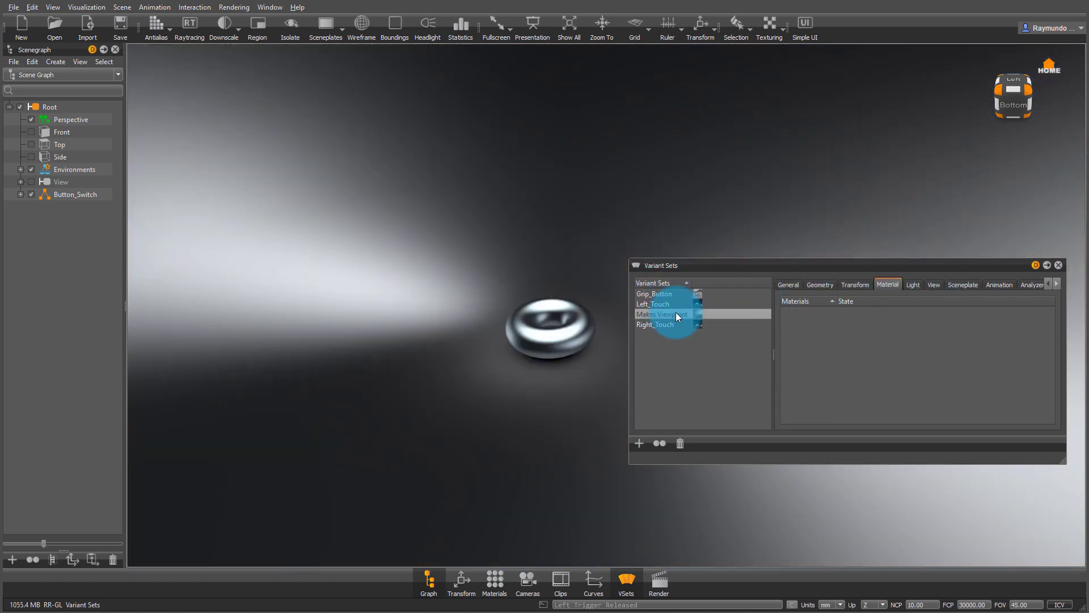
click(1059, 265)
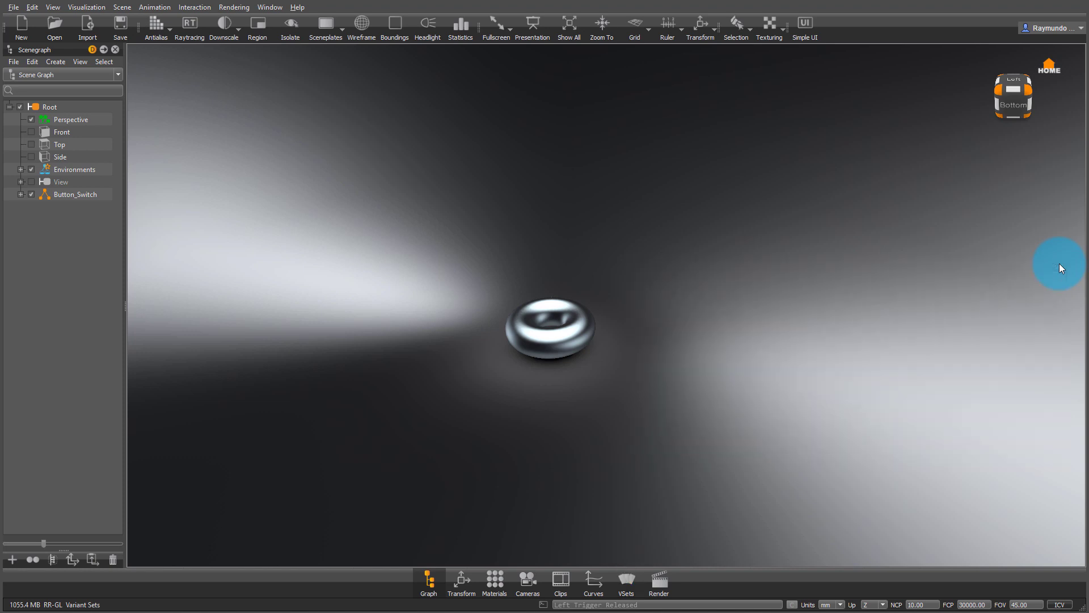
Make the View group visible, select it, and turn on wireframe display.
click(31, 182)
drag(475, 307, 452, 326)
click(62, 182)
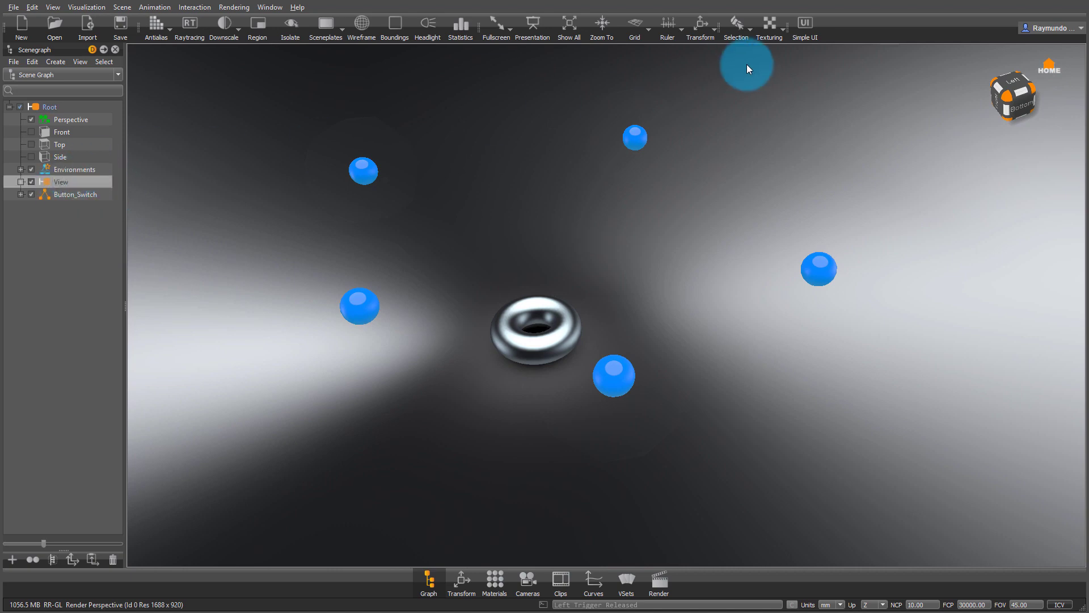
click(356, 25)
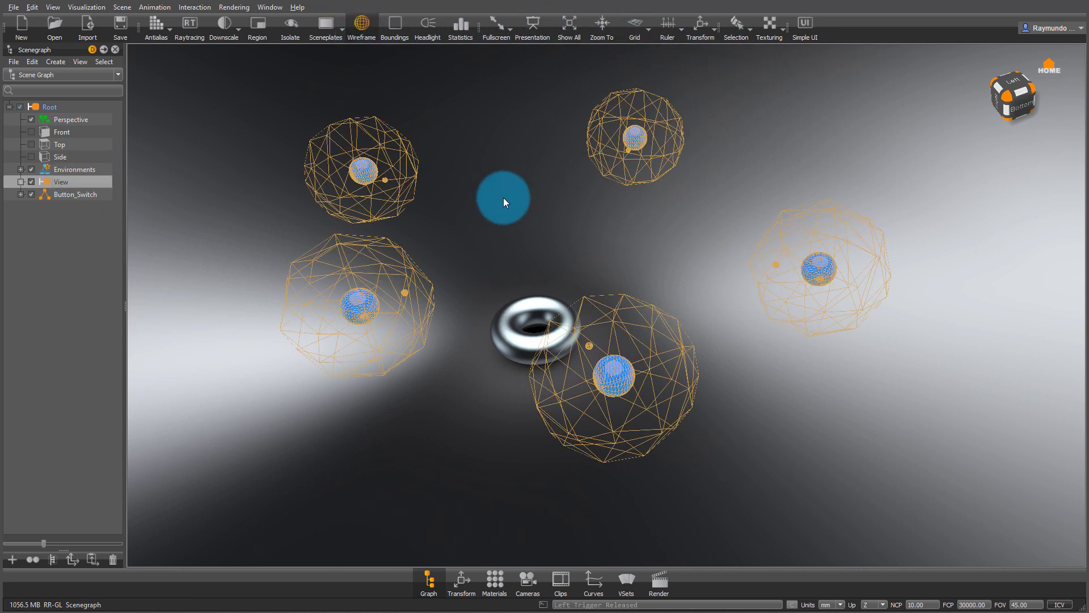
drag(503, 202, 401, 291)
drag(362, 355, 504, 294)
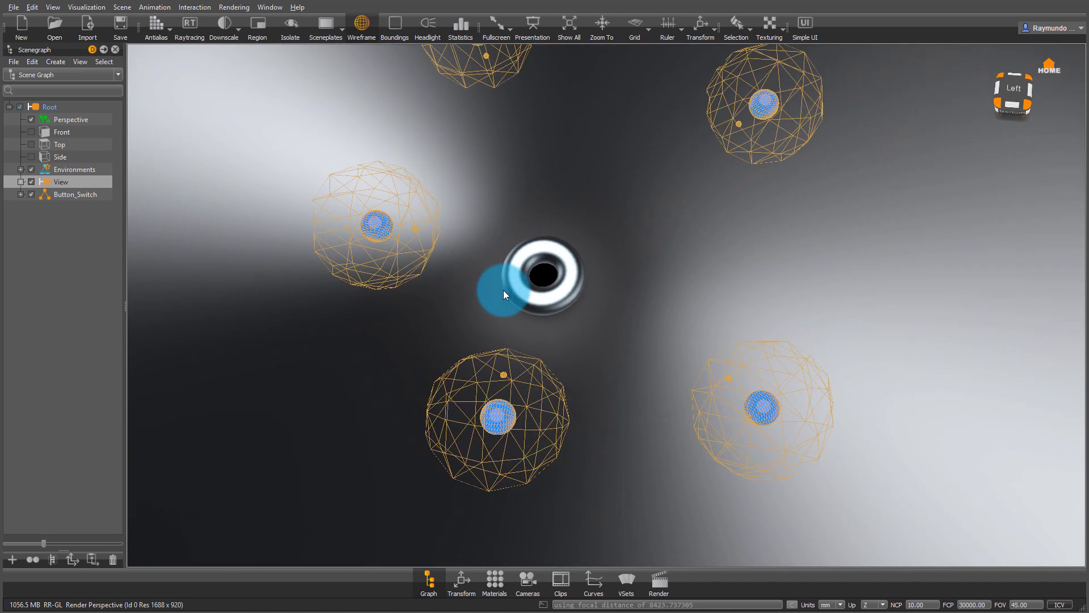
Expand the View group and select viewpoint View0.
click(20, 182)
click(73, 194)
drag(584, 253, 406, 251)
Move the View2 viewpoint sphere lower along Y.
click(472, 250)
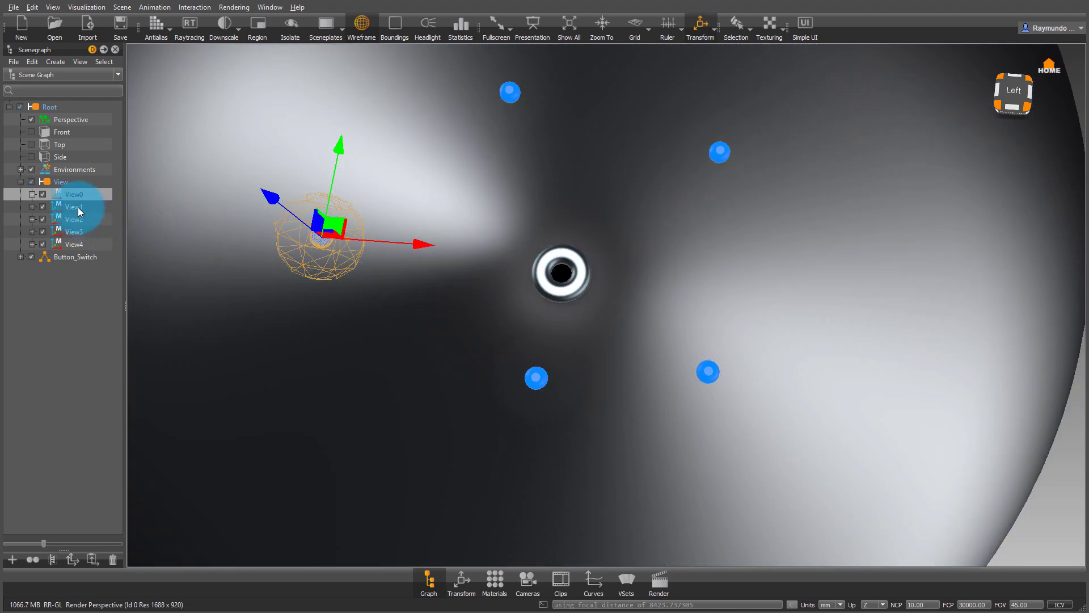
click(77, 218)
drag(554, 261, 535, 377)
drag(689, 377, 442, 245)
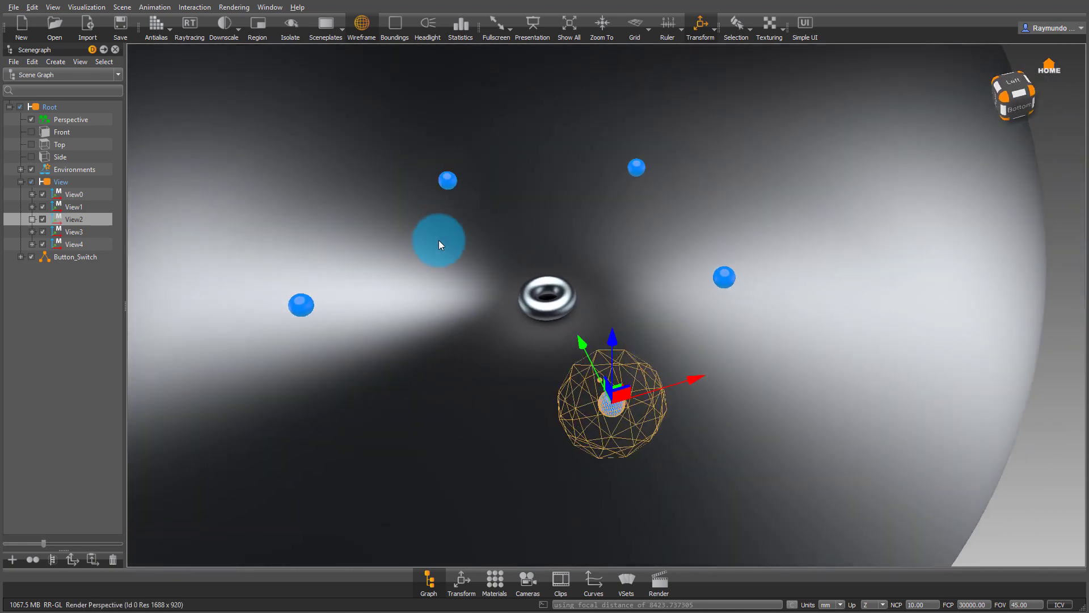
Duplicate View4 to create a new viewpoint, View5.
click(65, 245)
right_click(65, 246)
mouse_move(100, 271)
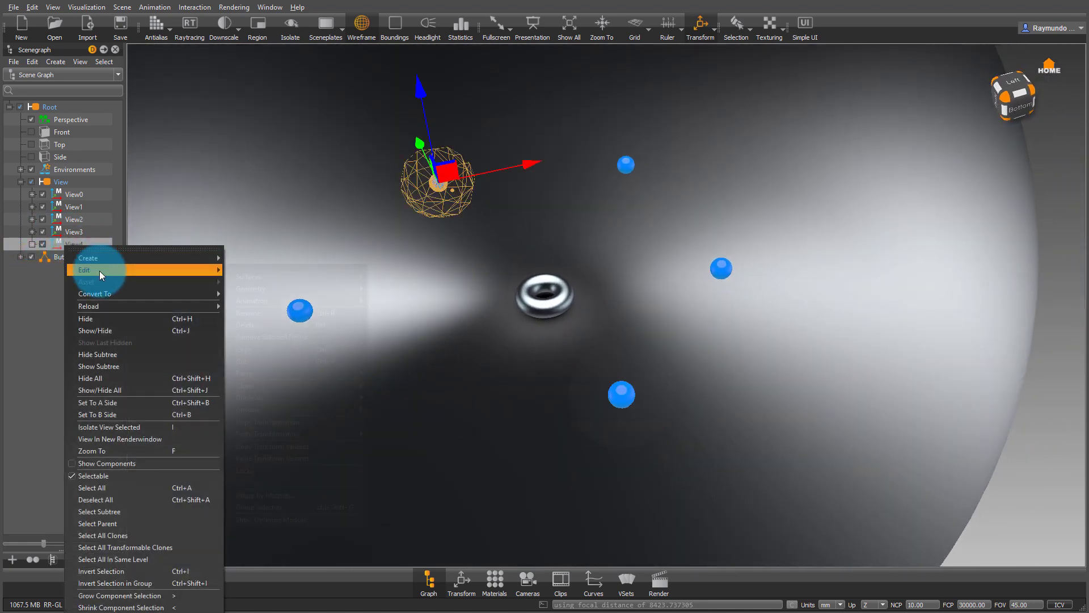
mouse_move(286, 400)
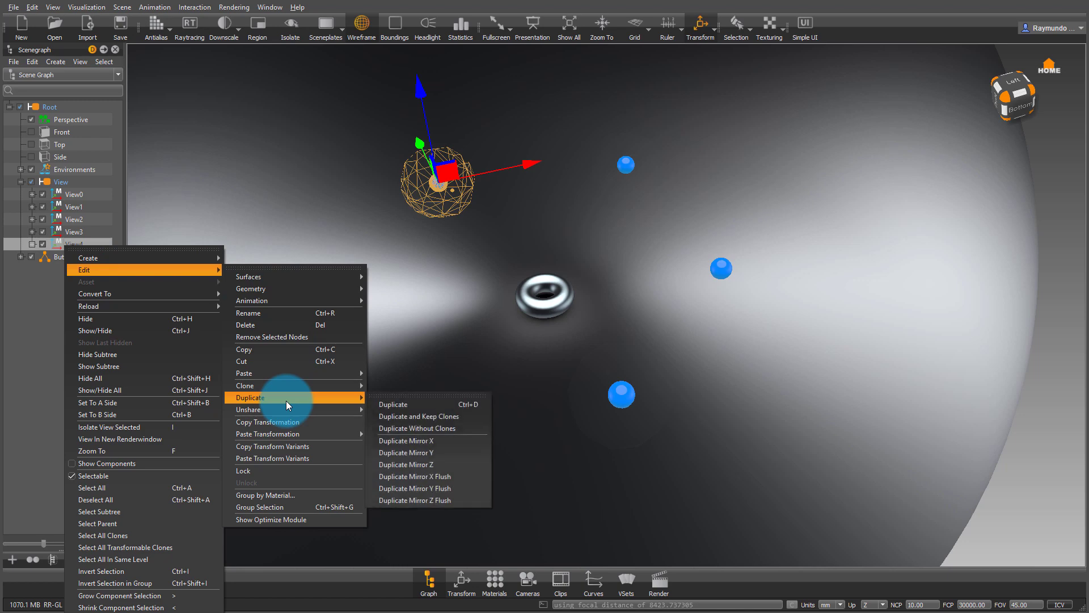
click(416, 404)
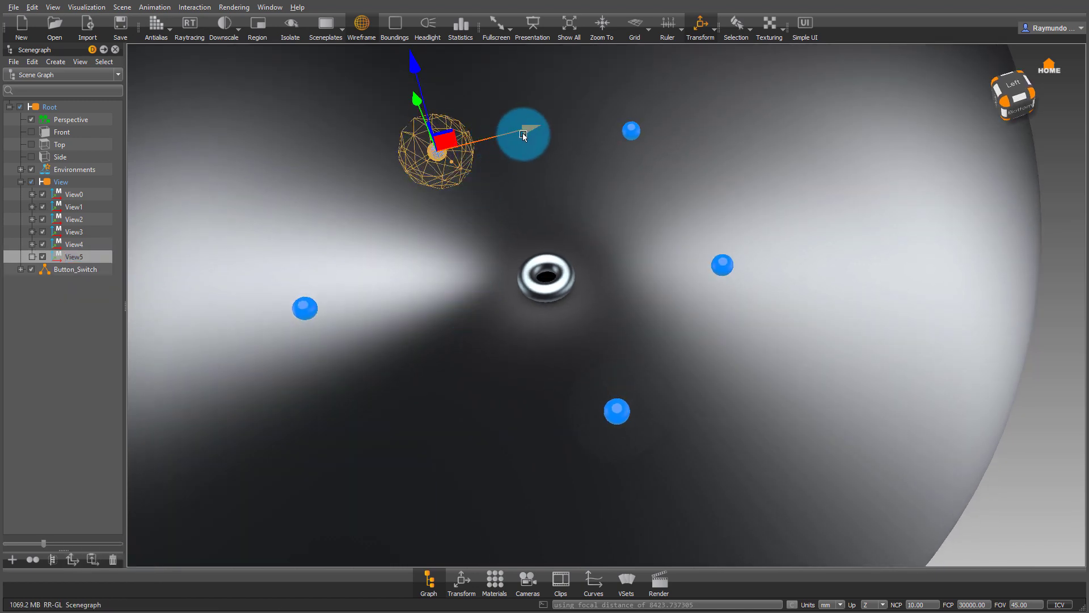
Move View5 along X, rotate it around Z, and raise it above the torus.
drag(523, 134, 609, 130)
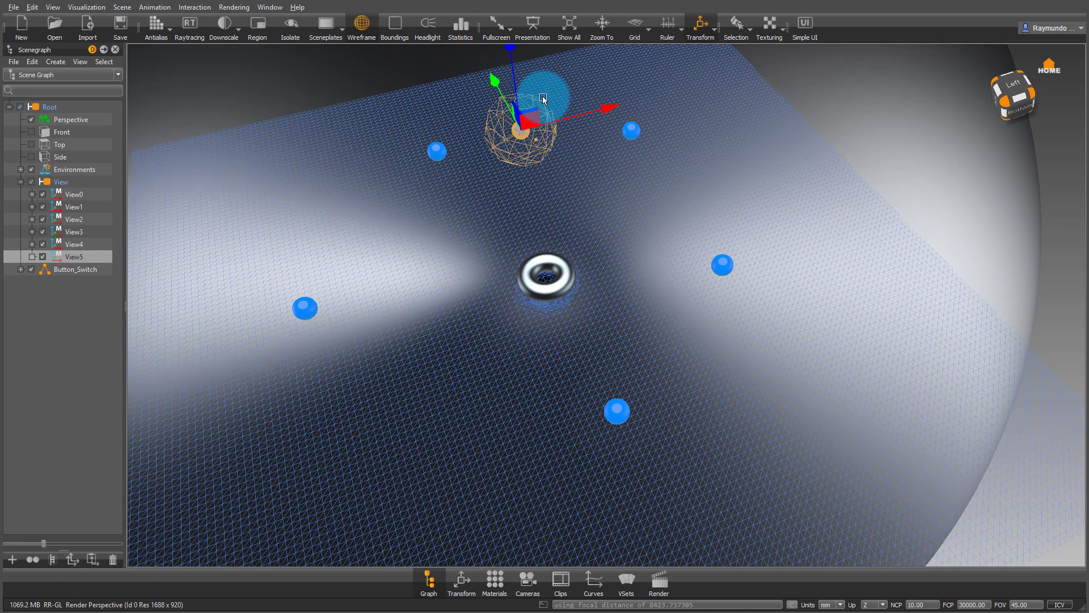
click(540, 110)
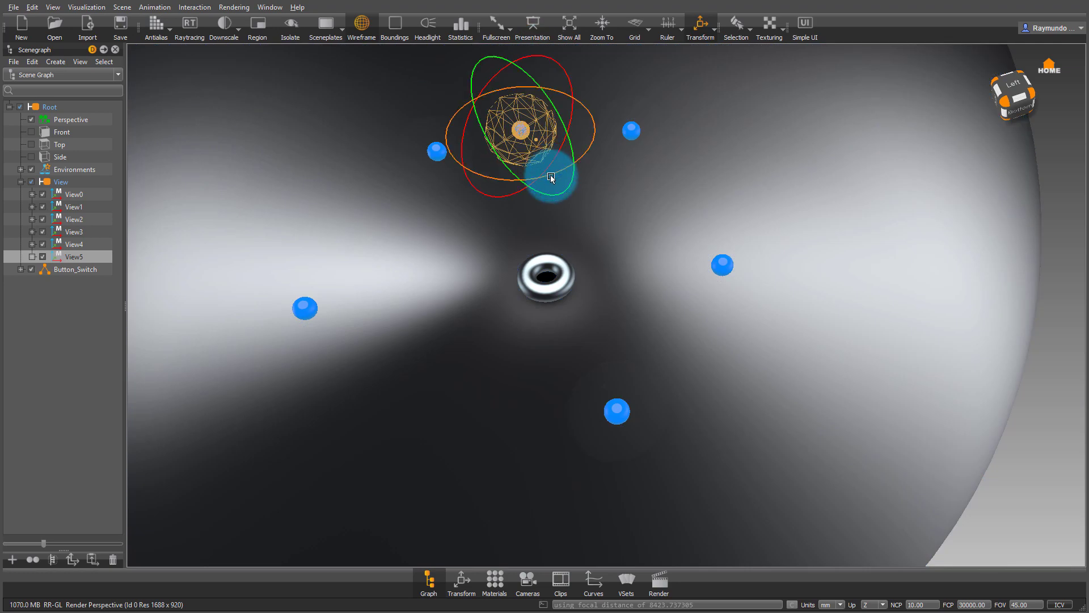
drag(550, 174, 677, 101)
drag(515, 205, 662, 377)
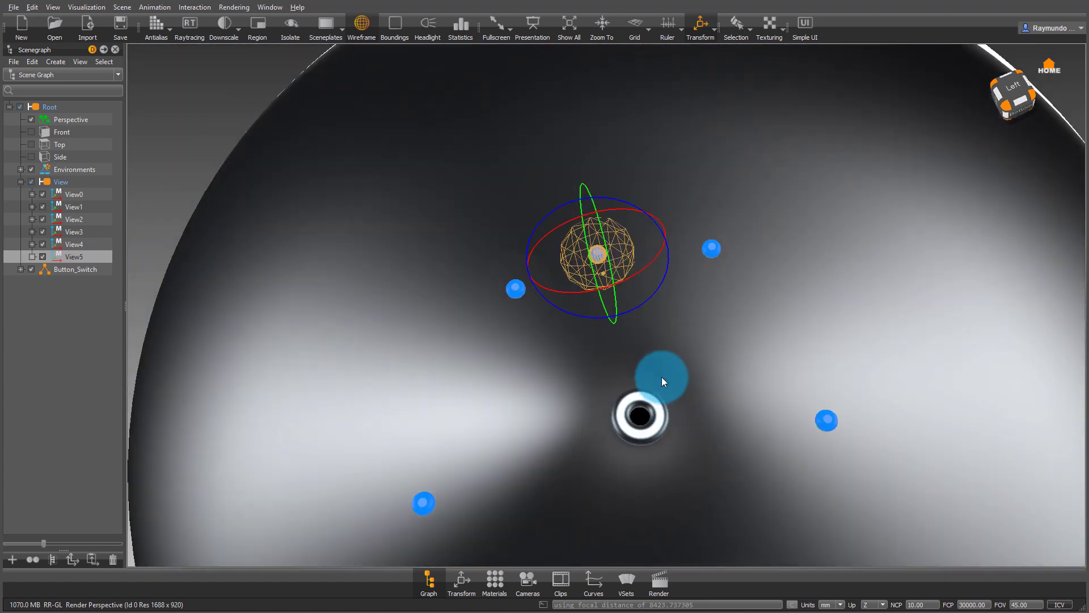
click(605, 245)
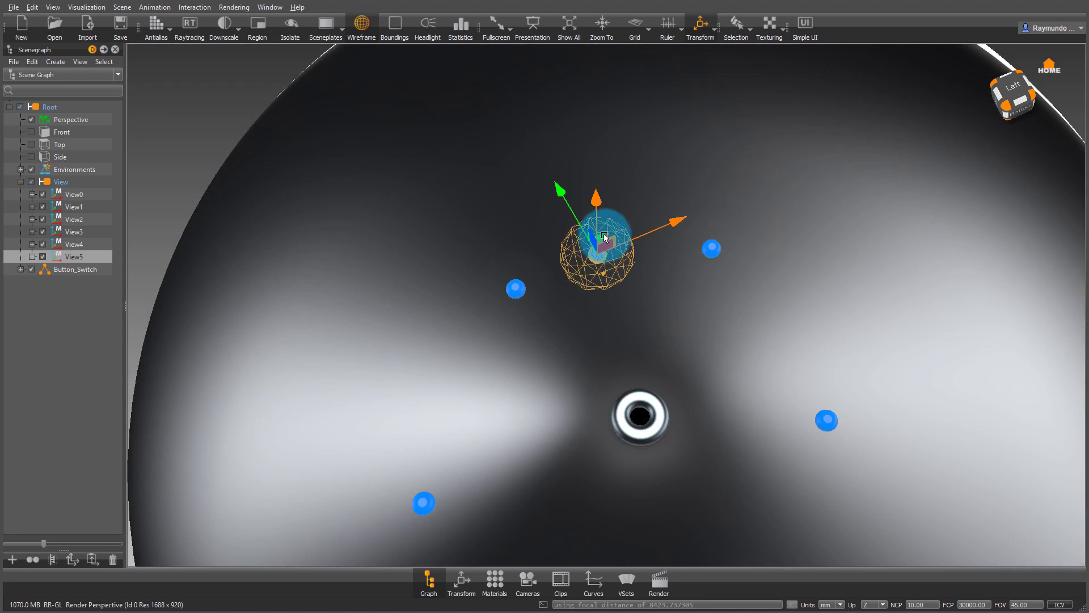
drag(604, 230, 500, 295)
Delete the five viewpoint entries under the Perspective camera in the Camera Editor.
click(528, 582)
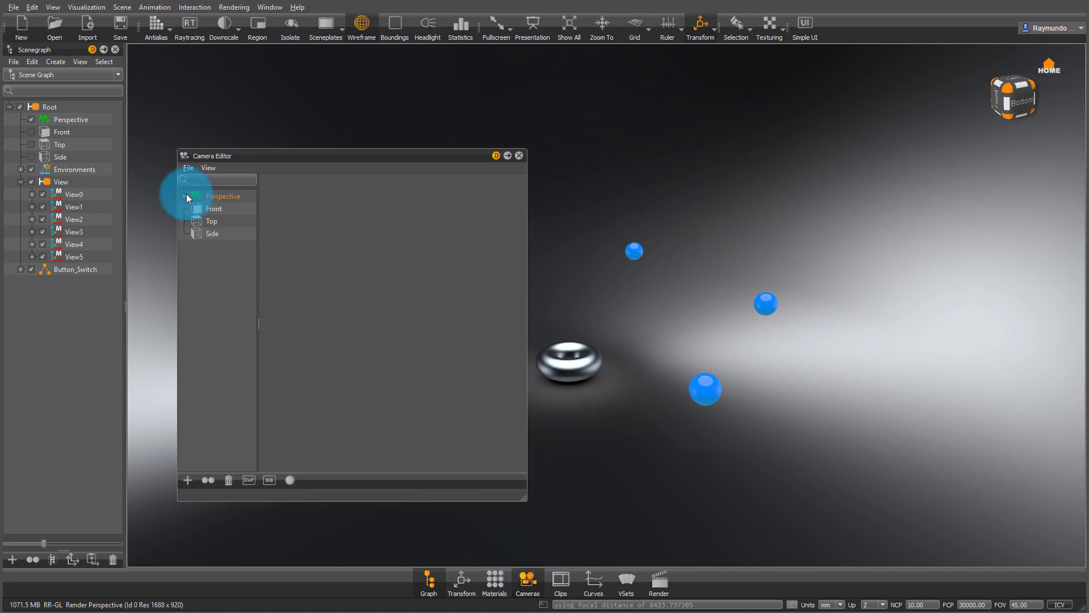
click(183, 196)
click(226, 224)
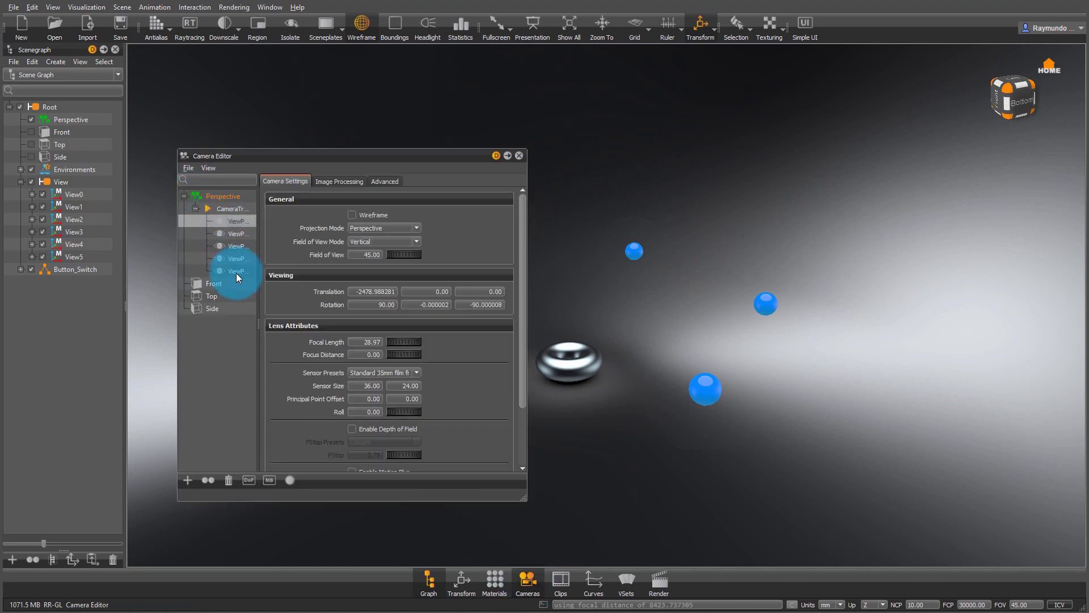
shift+click(236, 271)
key(Delete)
click(497, 157)
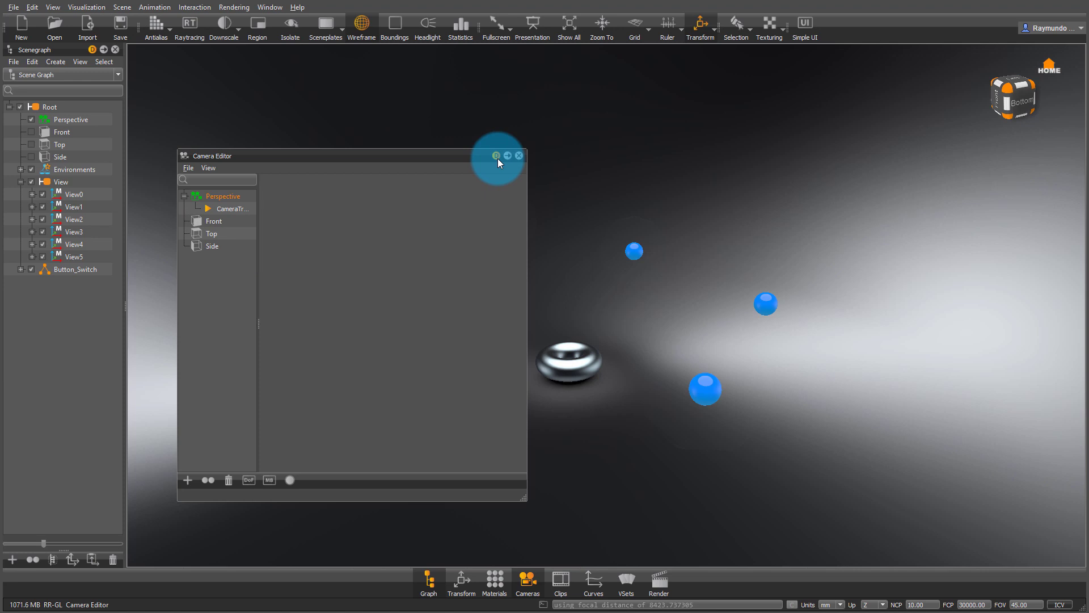
click(519, 156)
Give the Makes Viewpoint variant set the M hotkey and close Variant Sets.
click(624, 580)
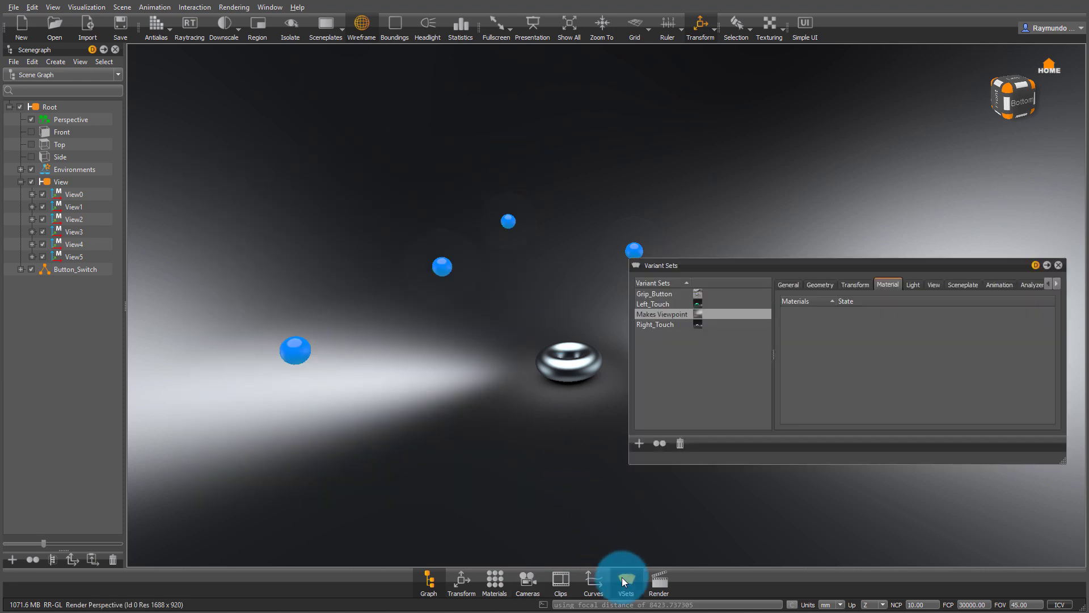
click(788, 284)
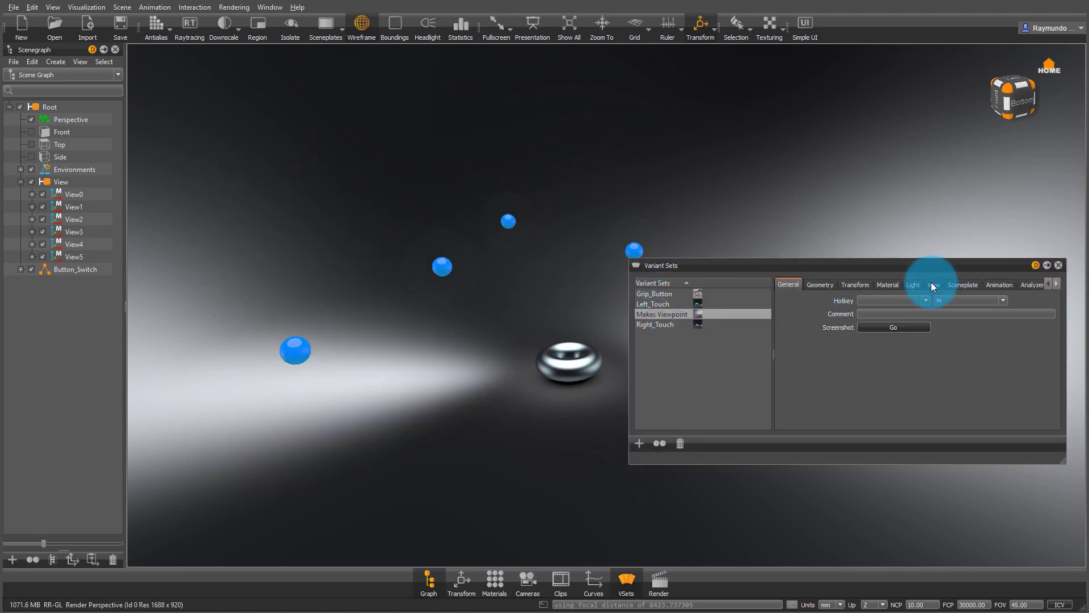
click(937, 301)
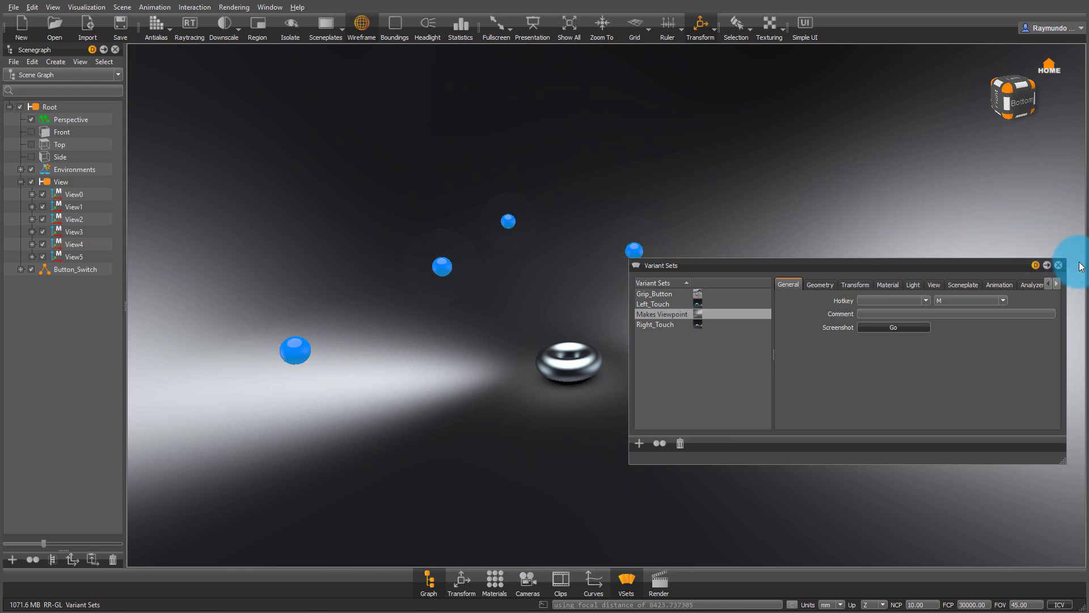
click(1058, 265)
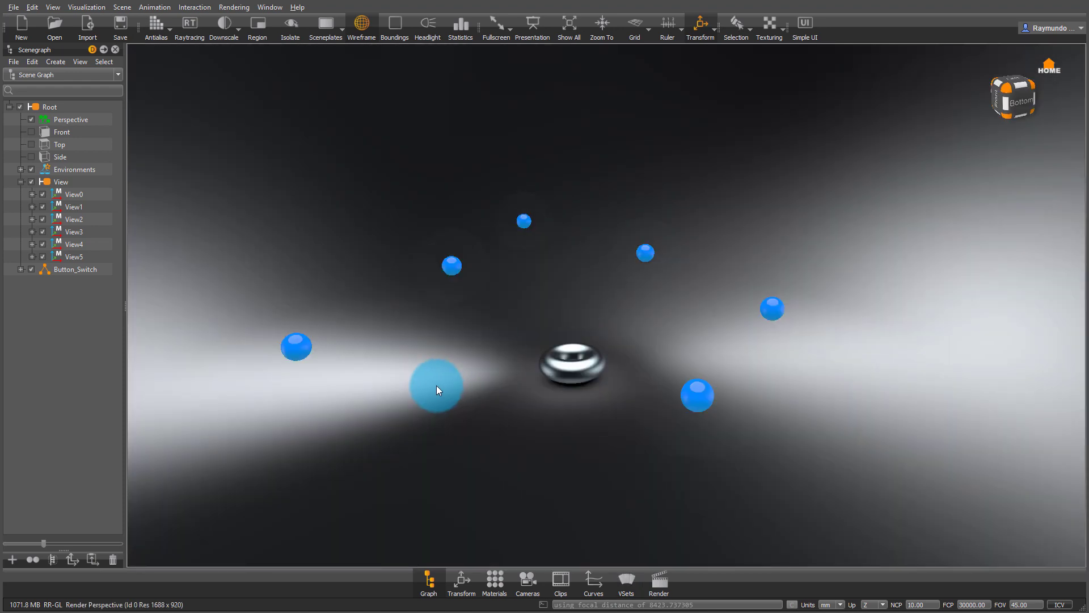
Collapse the View group in the Scenegraph.
drag(438, 389, 530, 382)
click(145, 185)
click(21, 182)
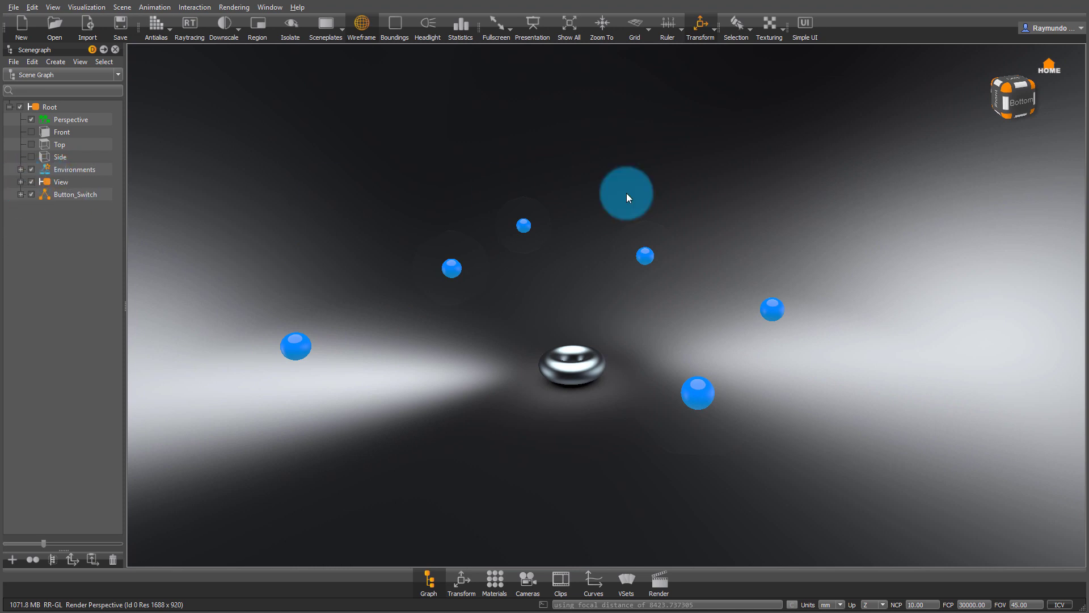
drag(627, 193, 586, 300)
Import Electra1_Car_only.vpb with Environments set to Use From Scene.
click(13, 7)
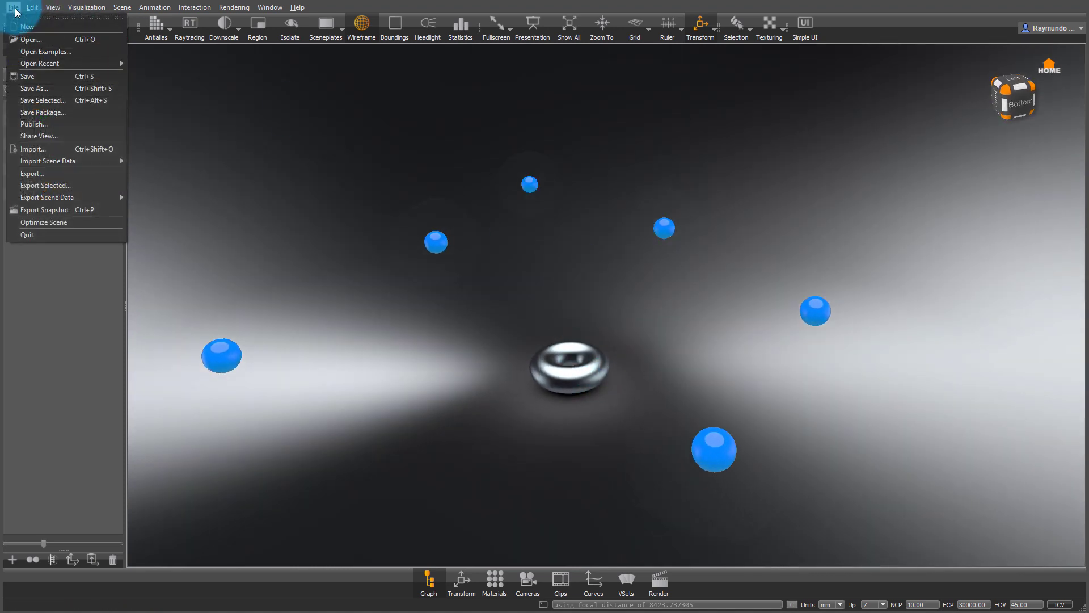
click(34, 150)
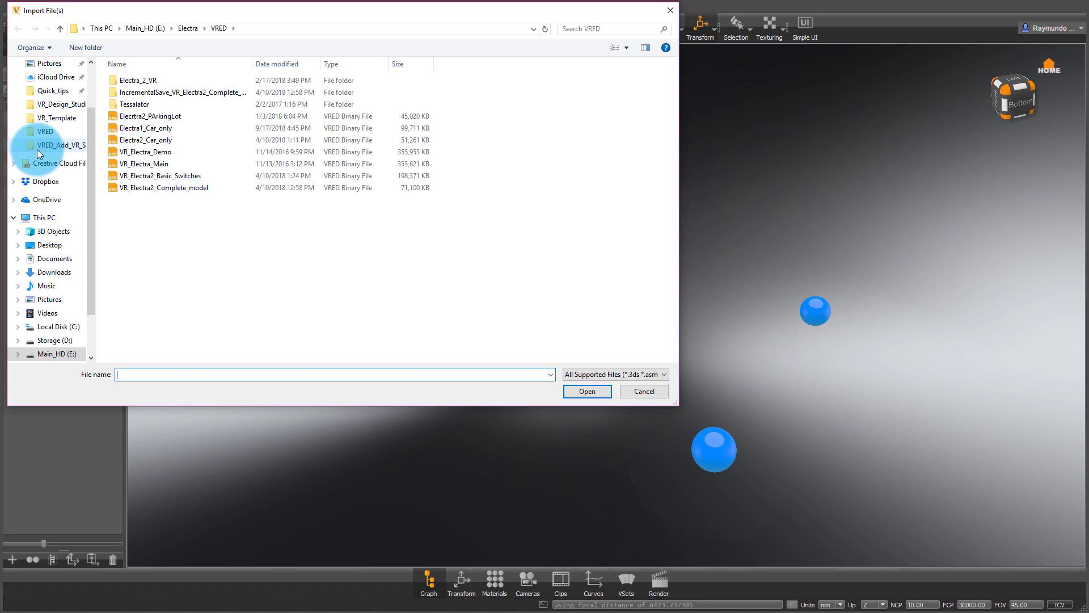
click(178, 129)
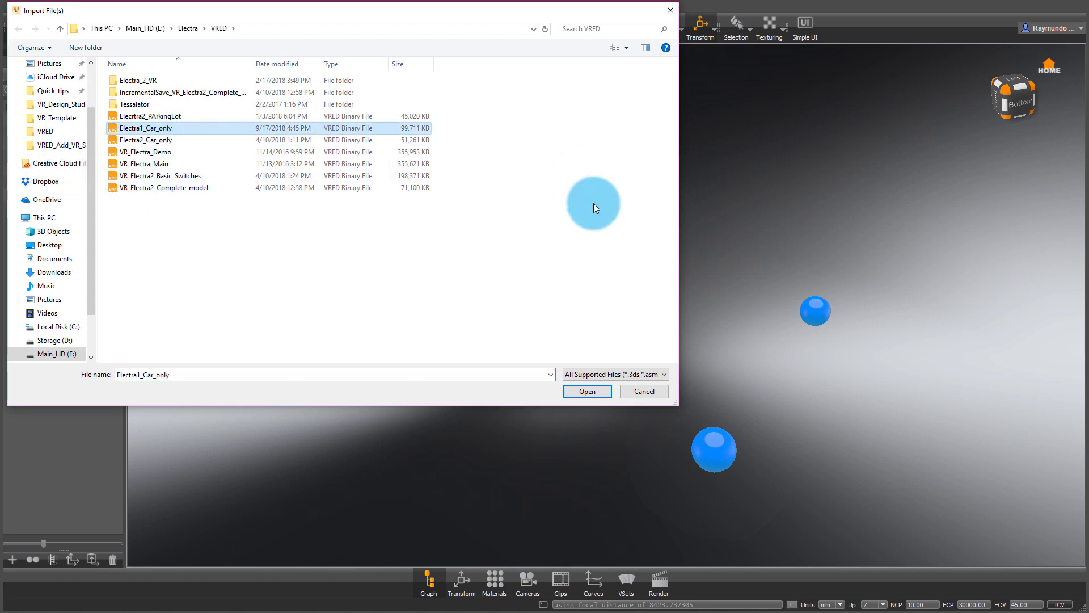
click(593, 393)
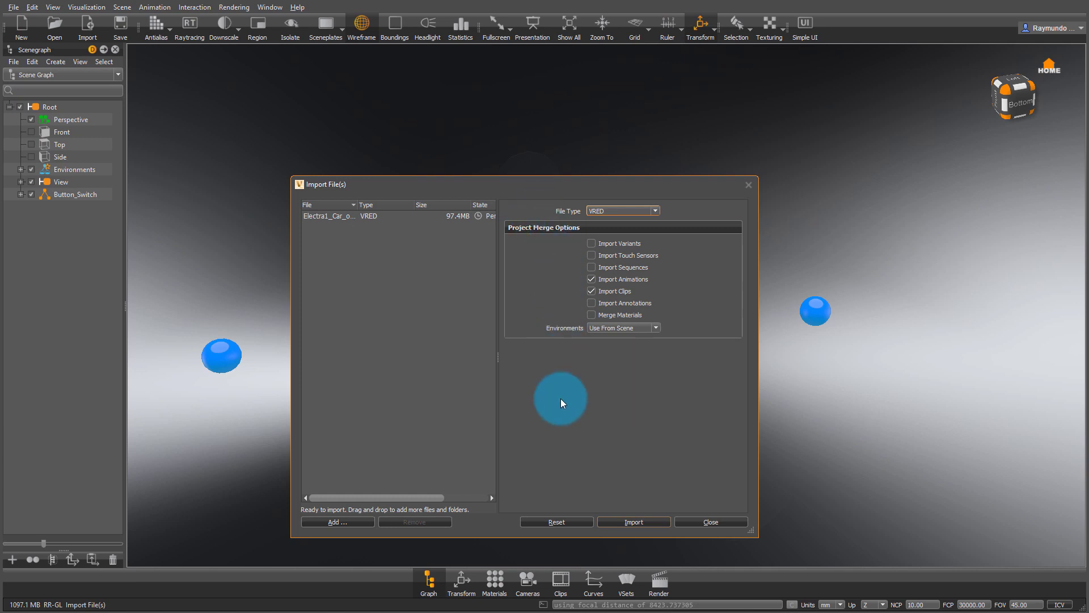
click(618, 327)
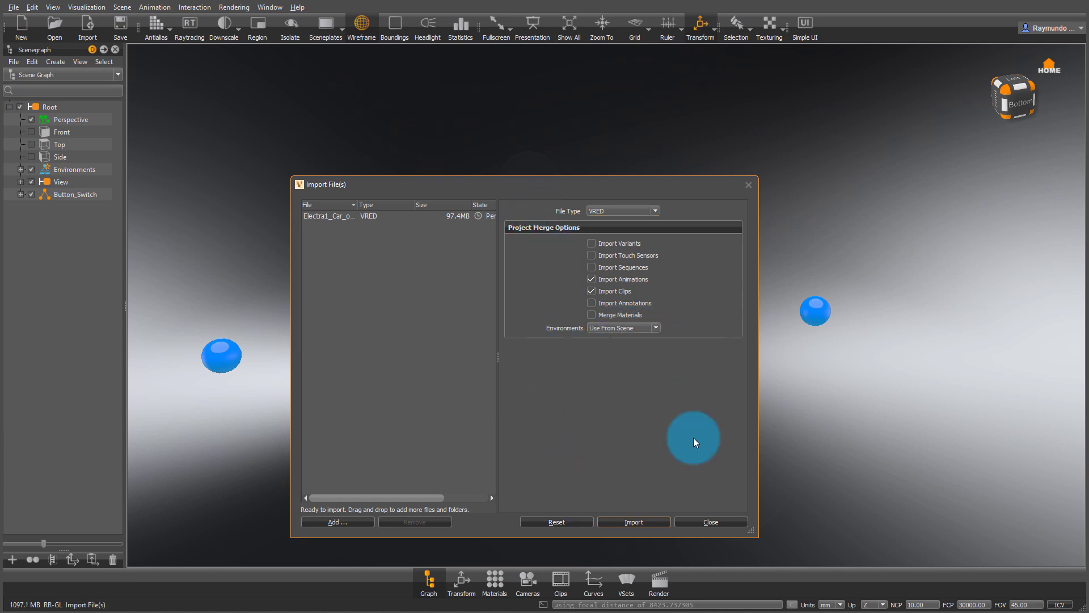
click(631, 521)
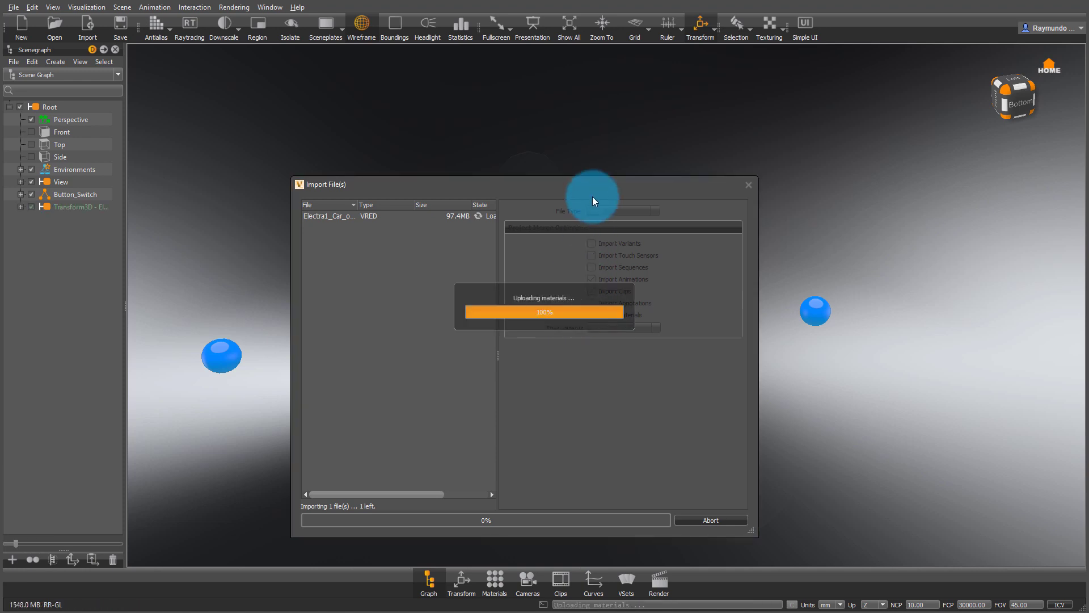
Import Electra2_Car_only from the Scenegraph as a second Transform3D Electra node.
click(748, 185)
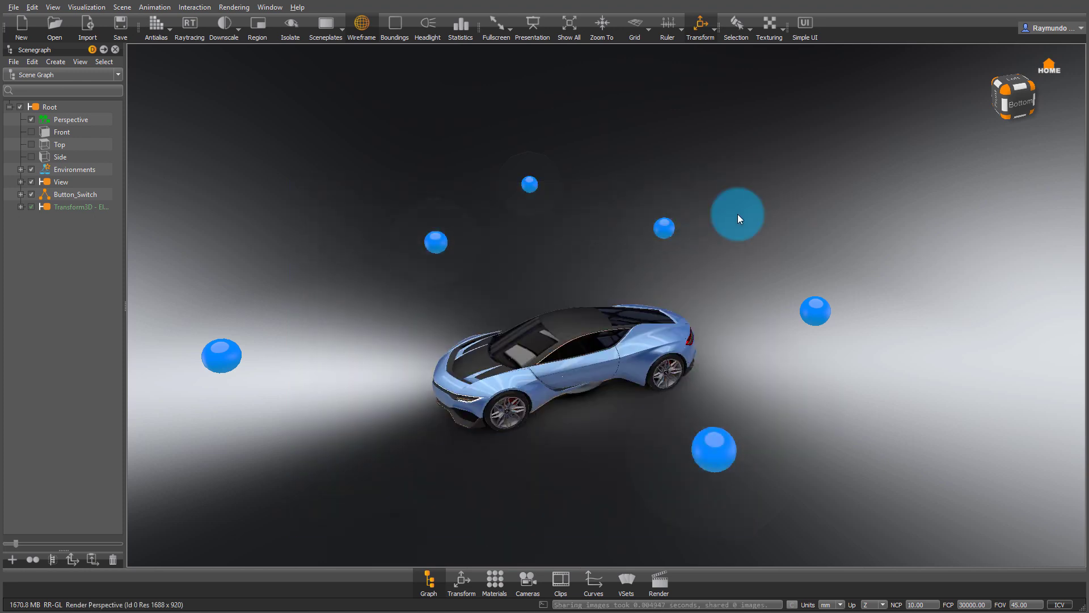
drag(610, 328, 682, 275)
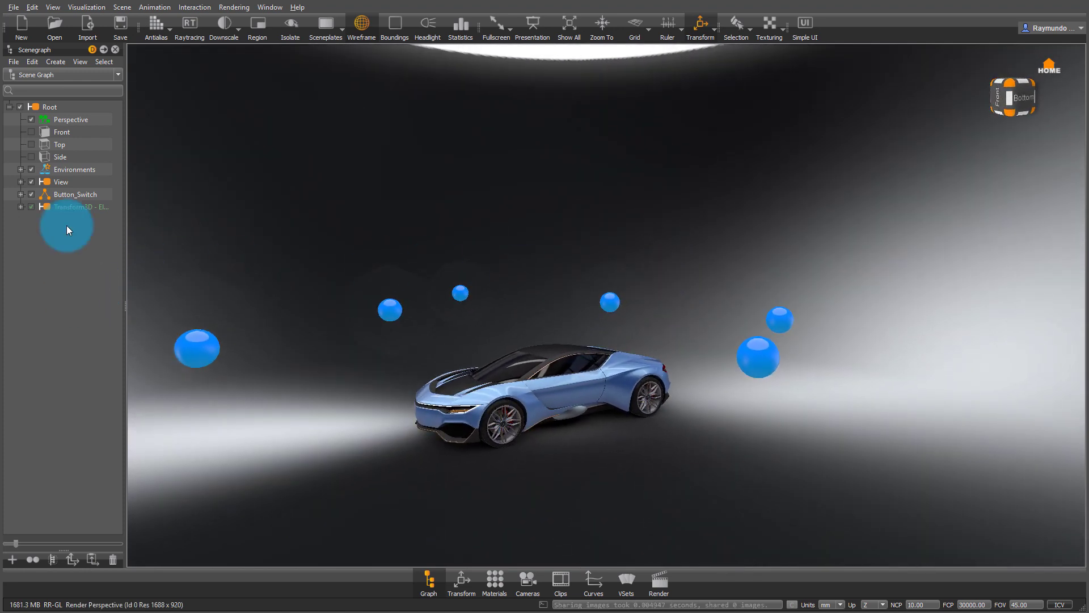
click(17, 63)
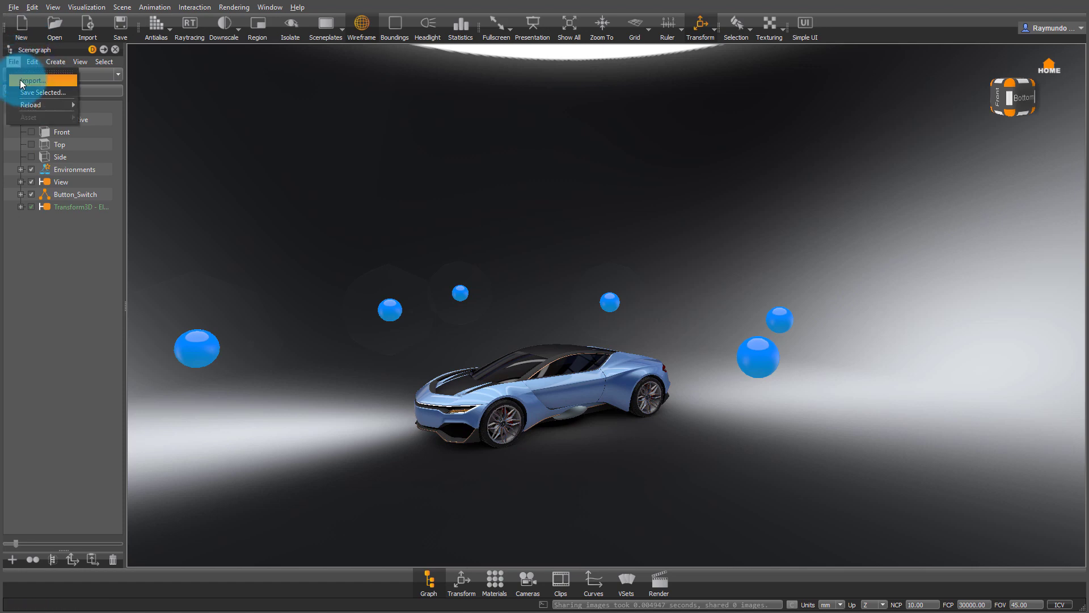
click(20, 80)
click(210, 140)
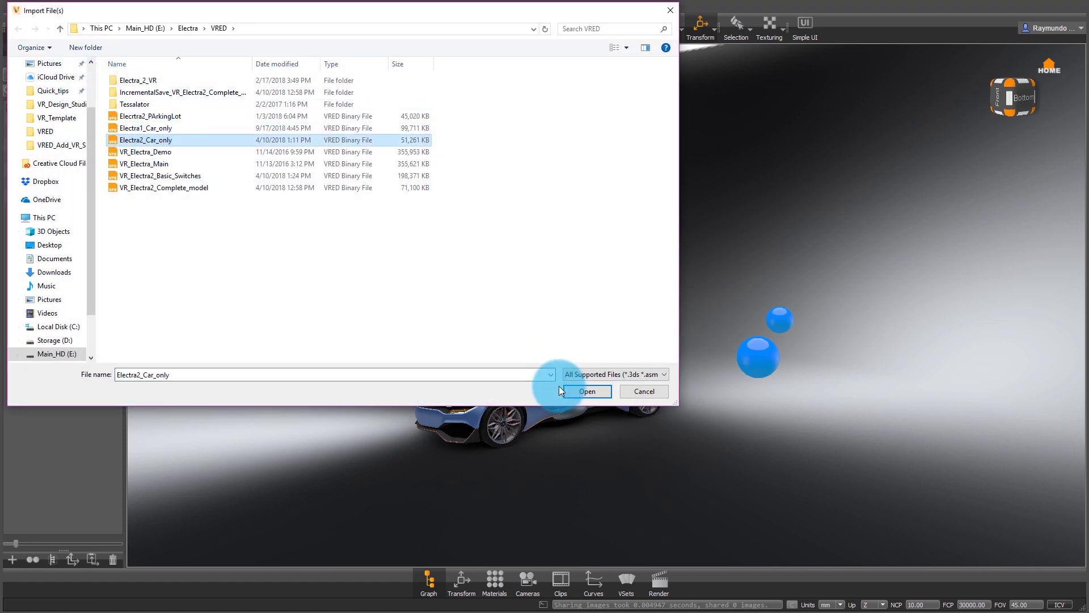
click(588, 390)
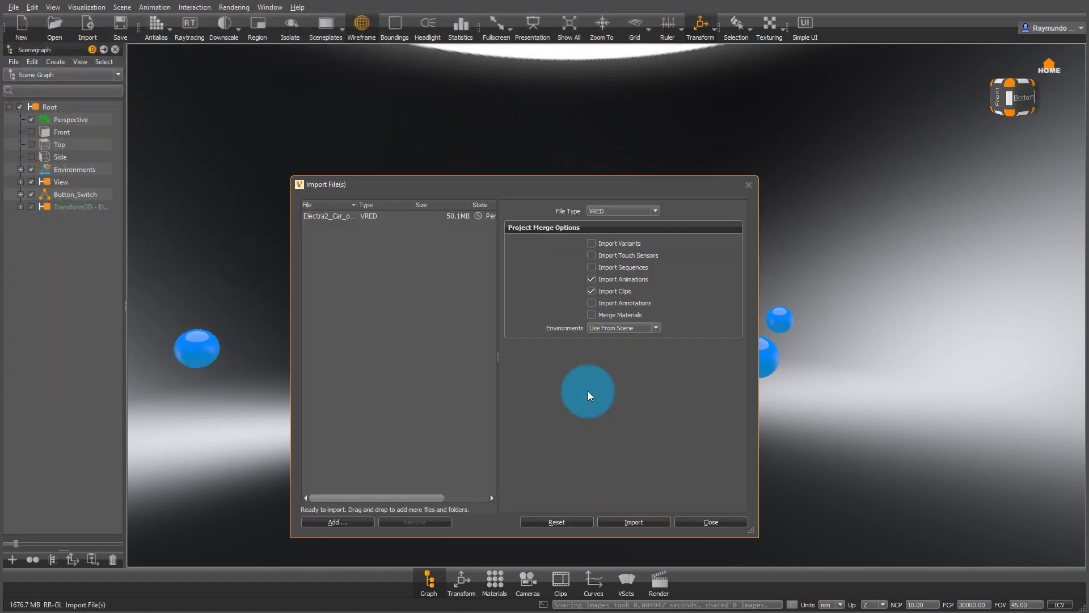
click(646, 521)
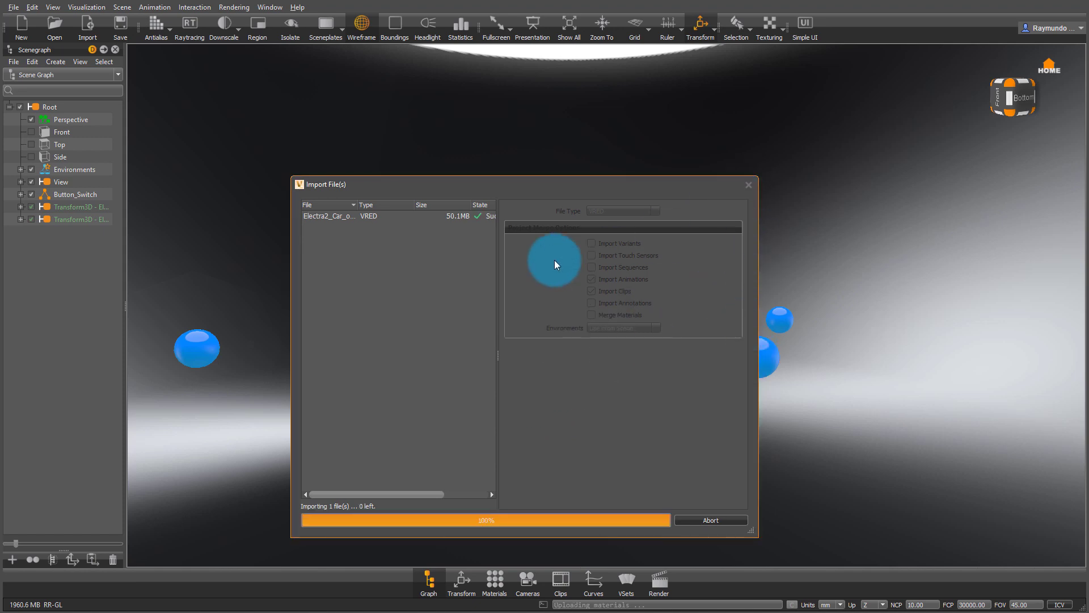
click(749, 184)
drag(462, 325, 438, 312)
Delete the Torus Group and move both Electra car nodes into Button_Switch.
click(21, 194)
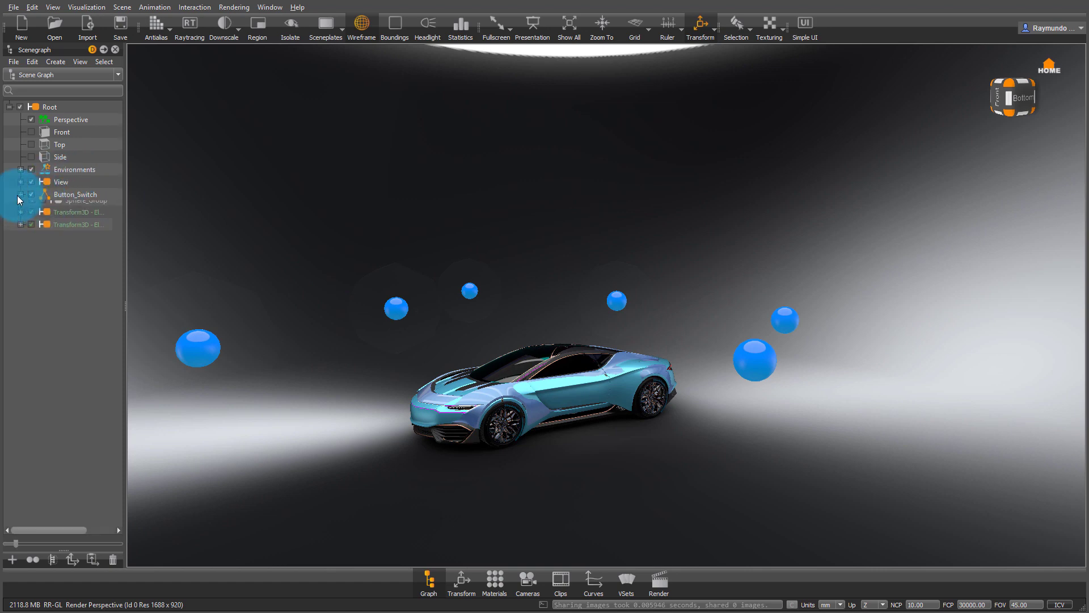
click(70, 209)
key(Delete)
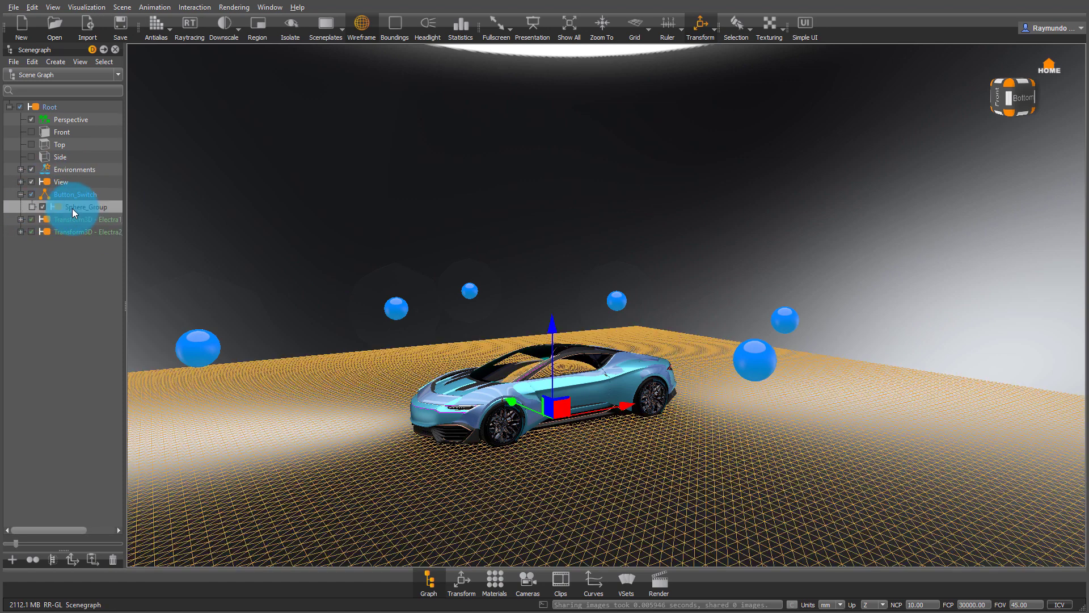
click(74, 218)
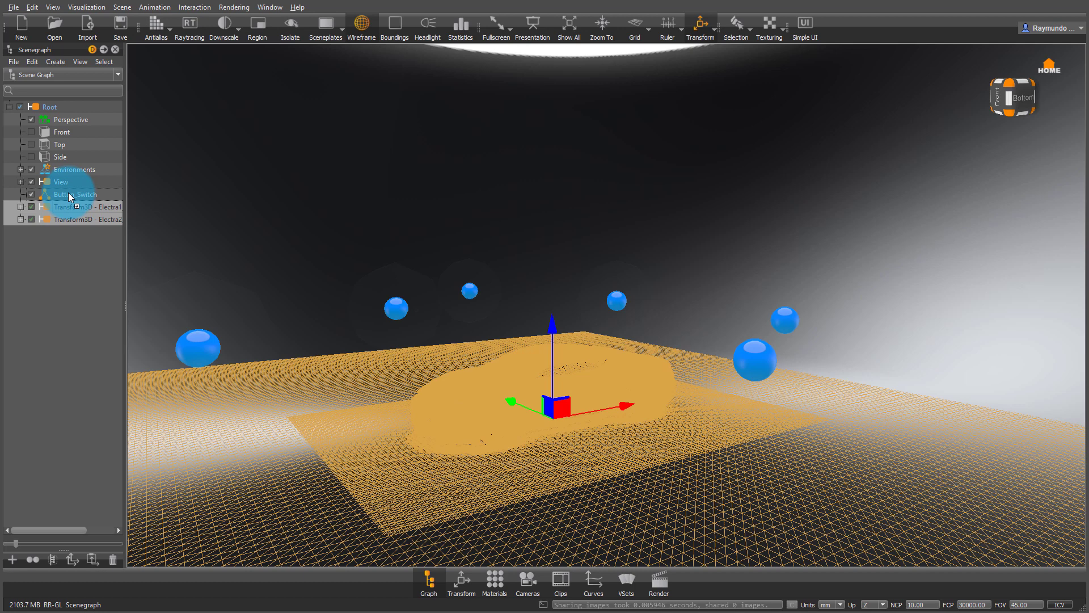
drag(71, 196, 71, 195)
drag(487, 255, 534, 431)
Open the Material Editor, test a sphere button, and inspect Carpaint Switch and Environments.
click(494, 579)
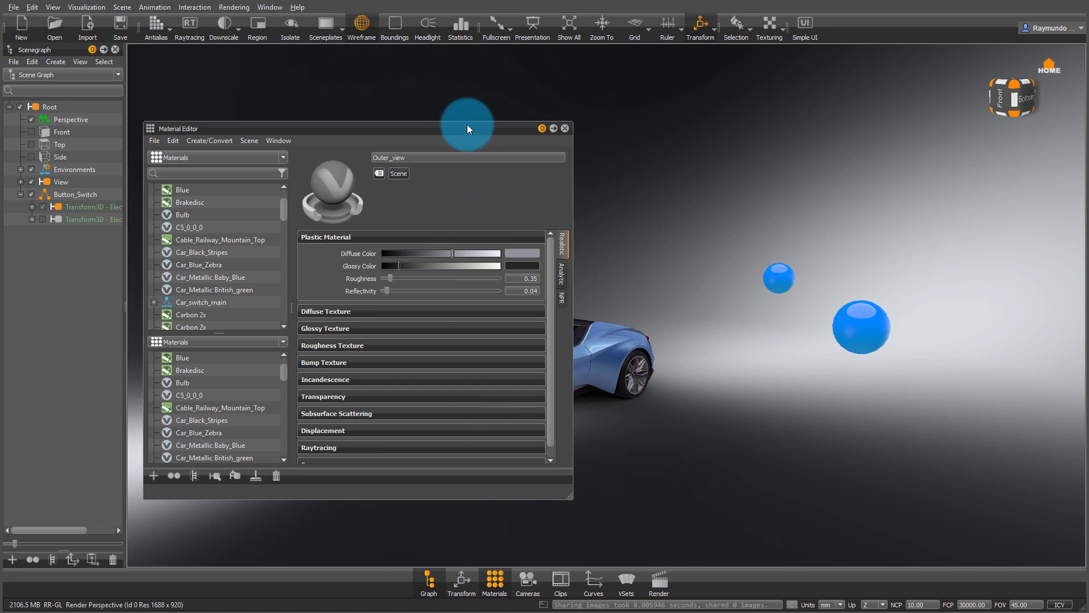
drag(468, 129, 950, 109)
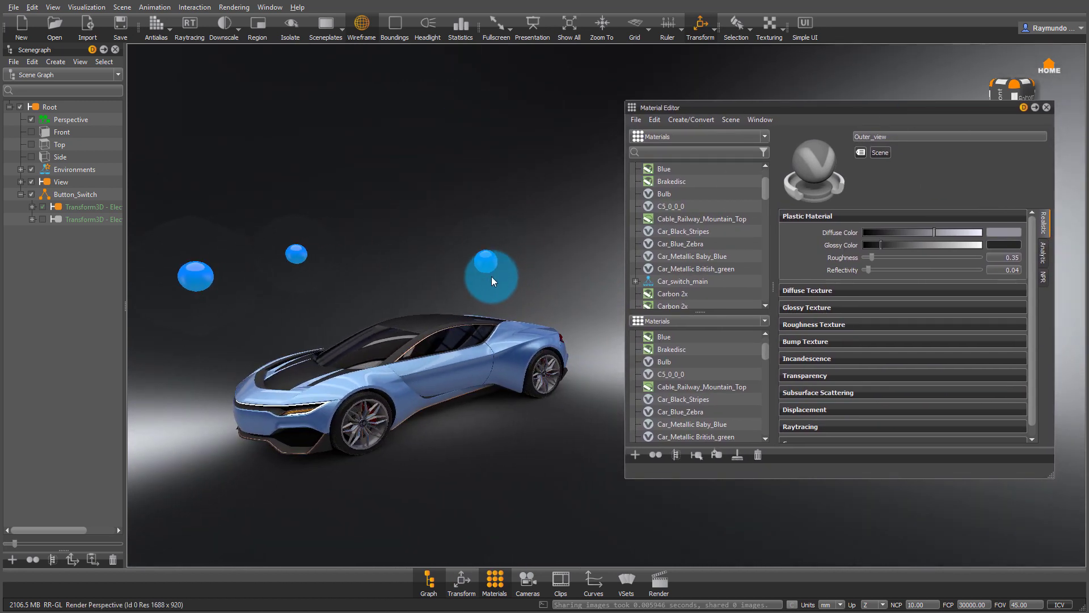
click(491, 277)
scroll(697, 270, down, 2)
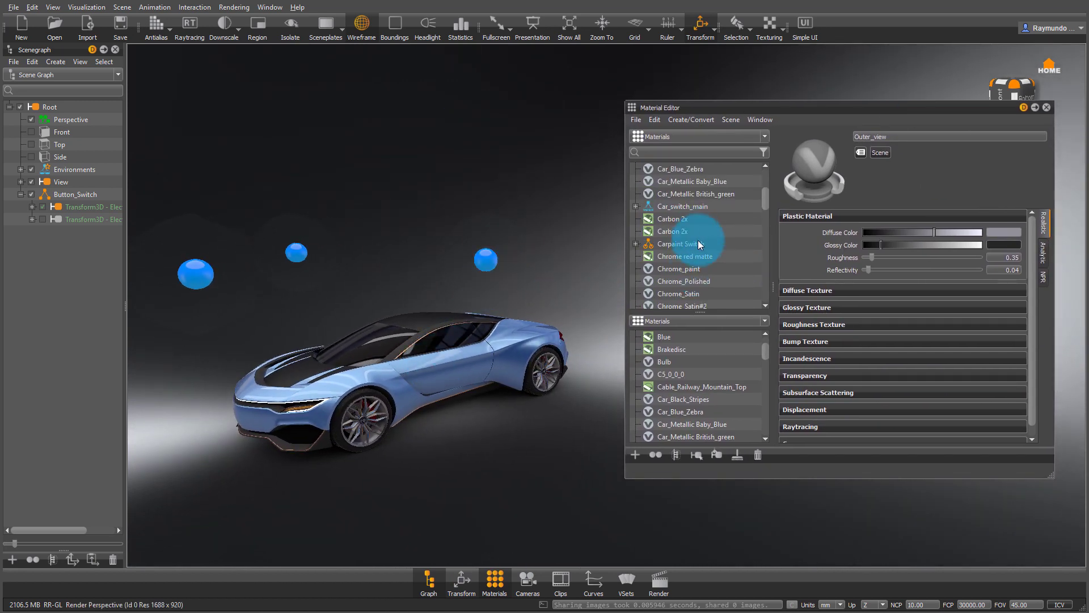
click(700, 245)
scroll(696, 247, down, 5)
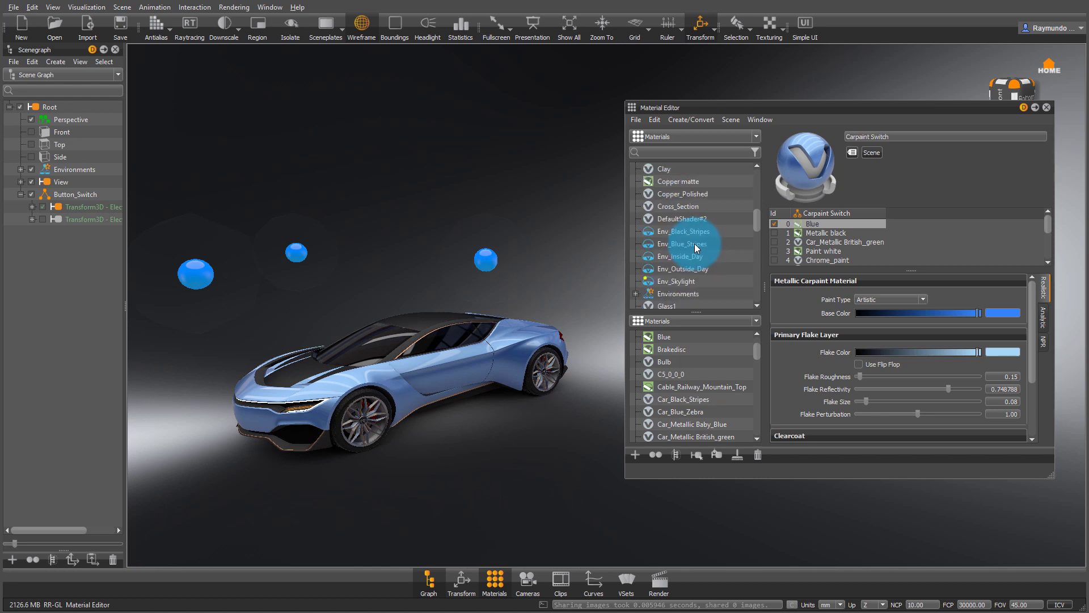
scroll(695, 244, down, 2)
click(673, 219)
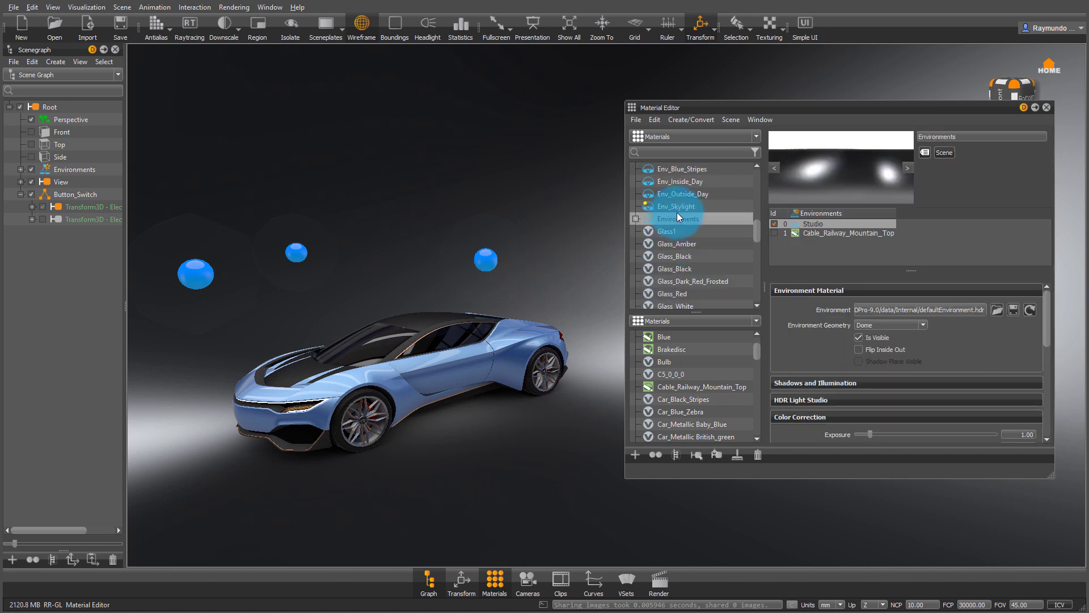
Apply the Environments switch to both Electra car nodes, replacing 29 materials.
click(75, 209)
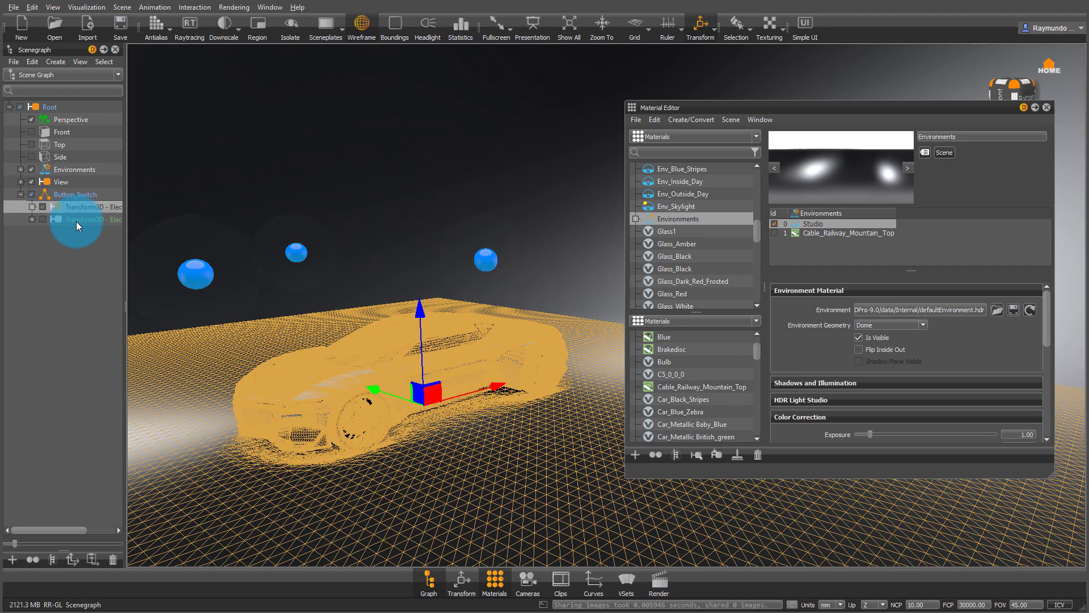
shift+drag(77, 221, 162, 220)
right_click(680, 219)
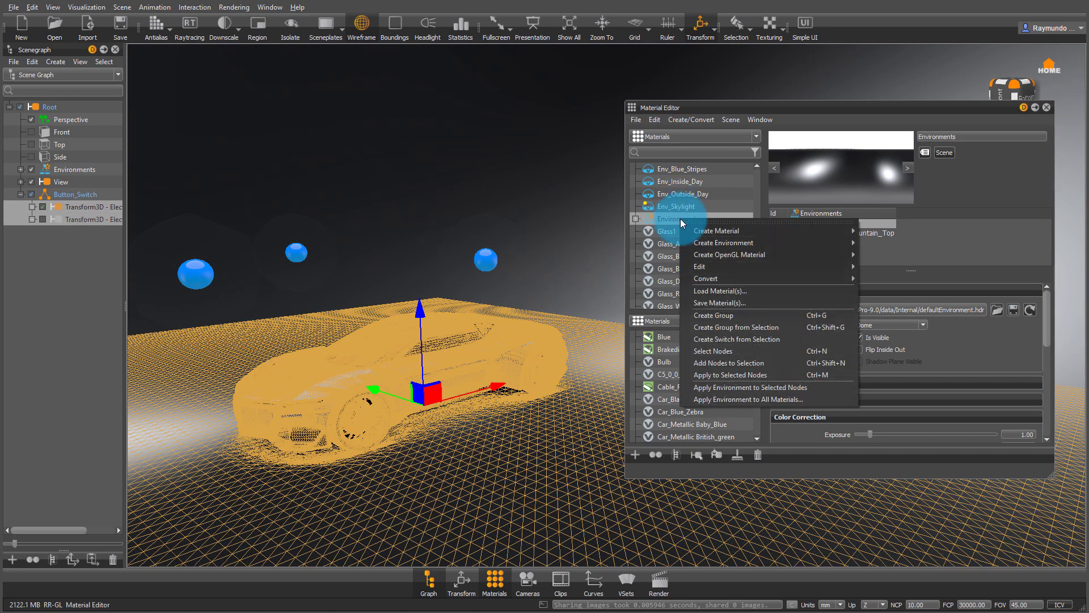
click(785, 388)
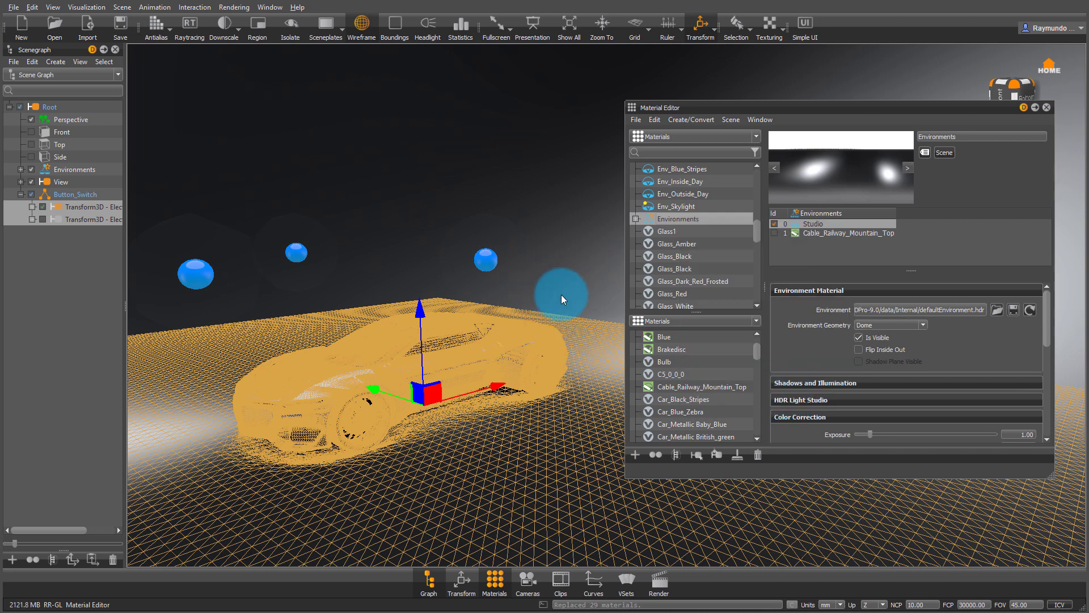
Apply the Paint_Switch material to the first Electra car.
drag(560, 294, 441, 321)
click(418, 318)
mouse_move(526, 319)
mouse_down()
mouse_move(503, 320)
mouse_move(590, 289)
mouse_up()
drag(761, 227, 757, 271)
click(707, 243)
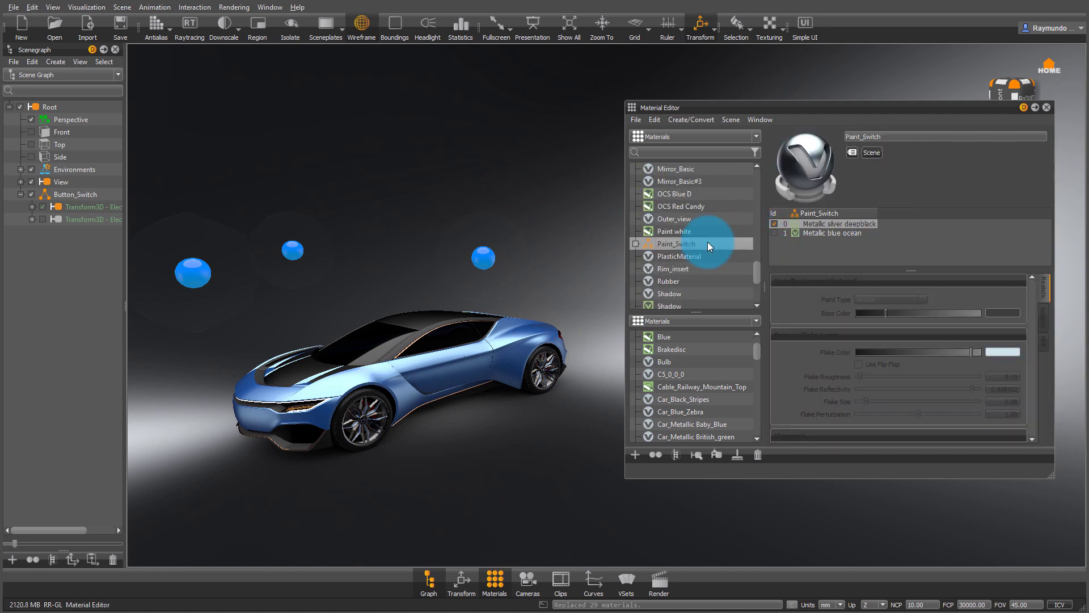
mouse_move(682, 243)
mouse_down()
mouse_move(572, 285)
mouse_move(511, 346)
mouse_up()
click(108, 207)
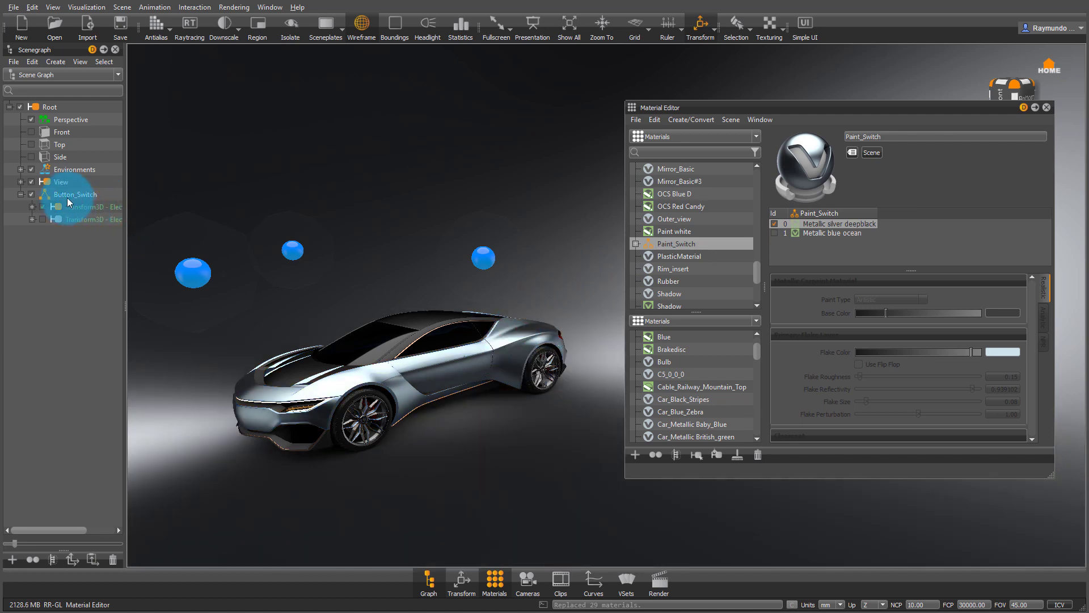
Show the second Electra car, give it Paint_Switch too, and close the Material Editor.
click(43, 219)
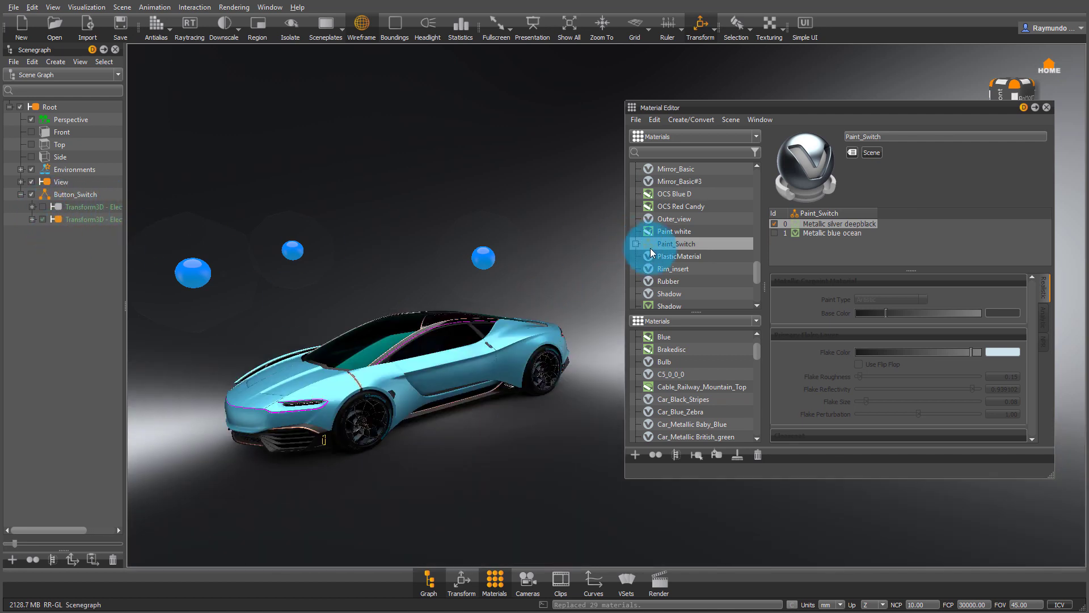
mouse_move(650, 247)
mouse_down()
mouse_move(682, 240)
mouse_move(522, 311)
mouse_move(512, 336)
mouse_up()
click(829, 185)
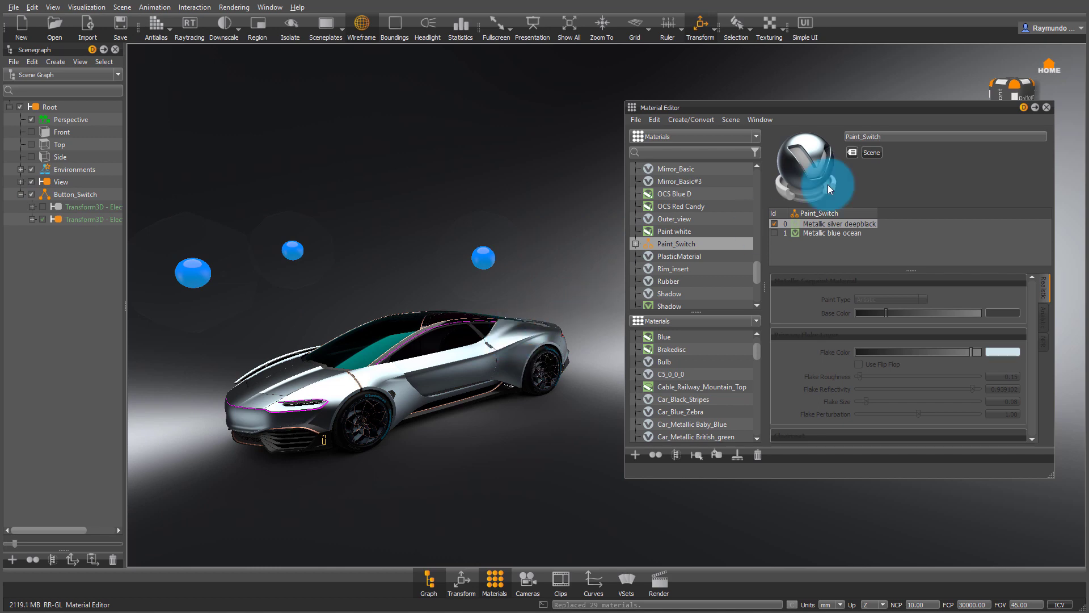
click(1035, 107)
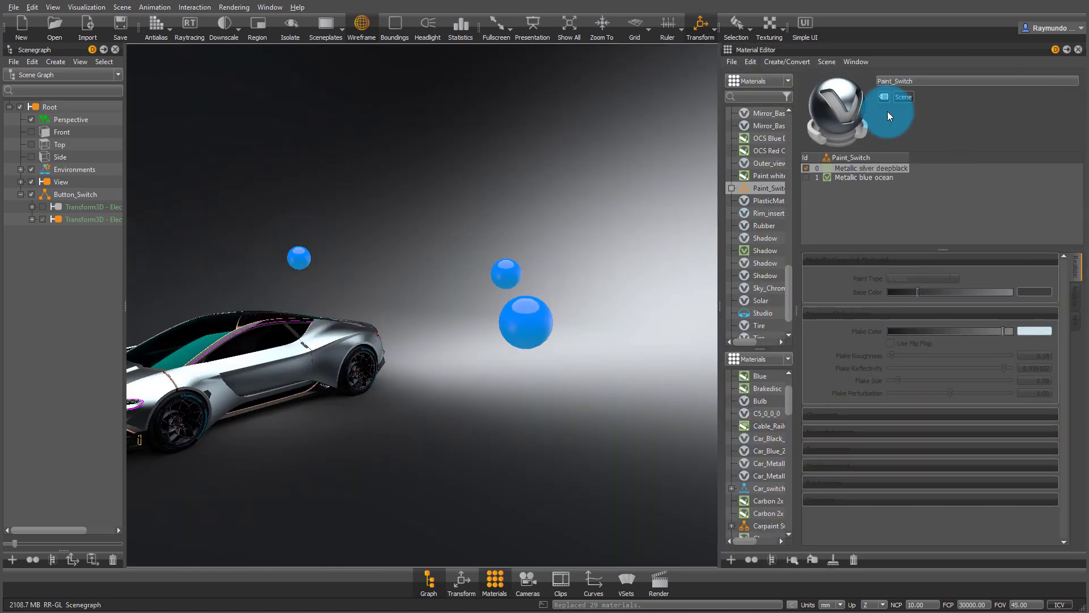
click(1073, 51)
drag(642, 330, 646, 268)
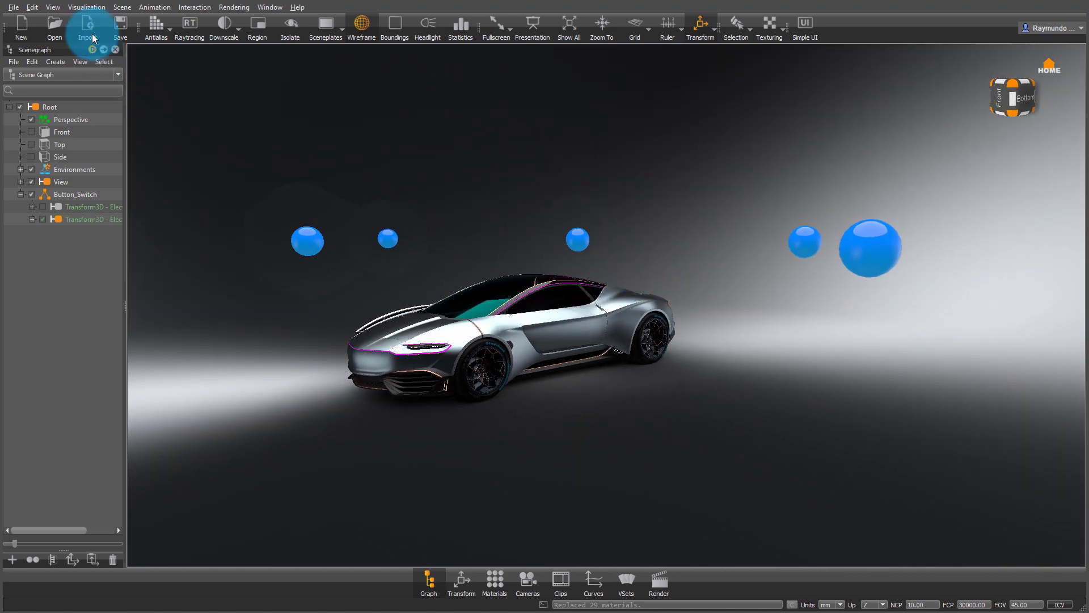
Set Visualization realtime antialiasing to Medium and bring up the View display options.
click(87, 7)
mouse_move(128, 181)
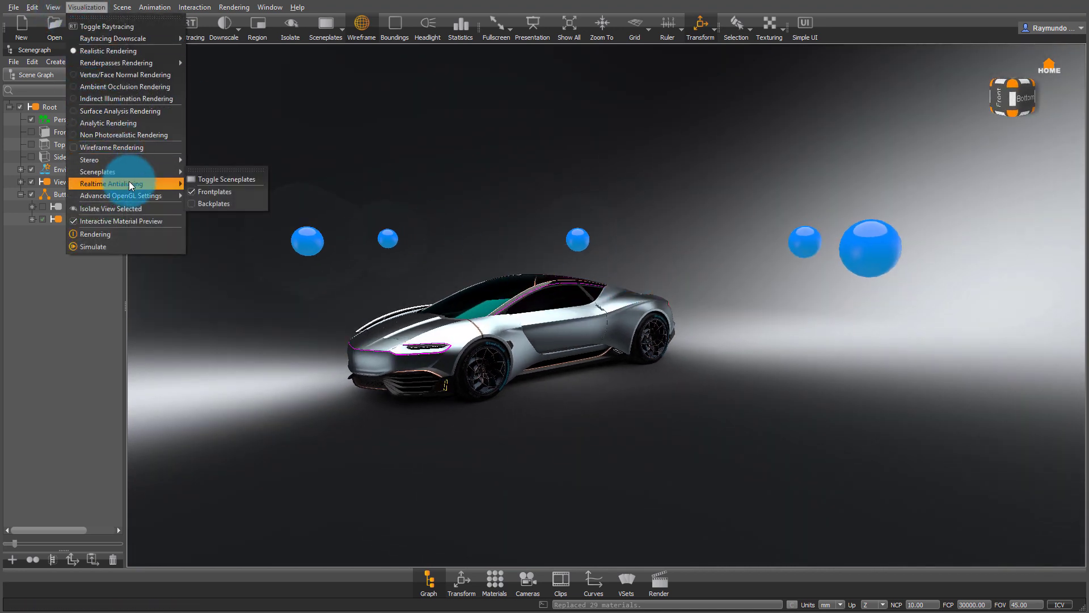
click(230, 214)
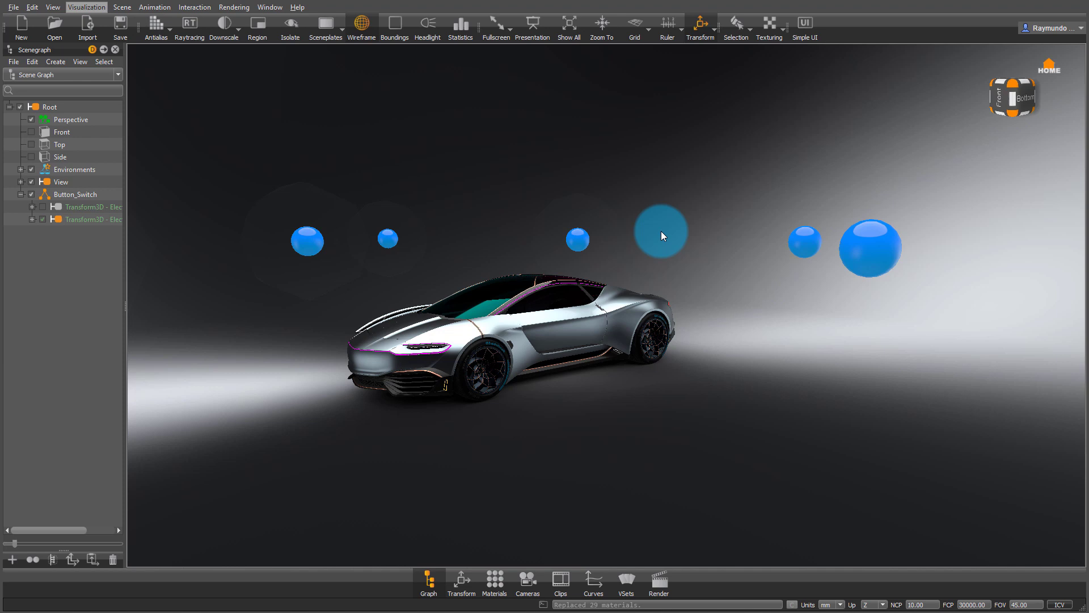
drag(595, 148, 624, 172)
click(55, 9)
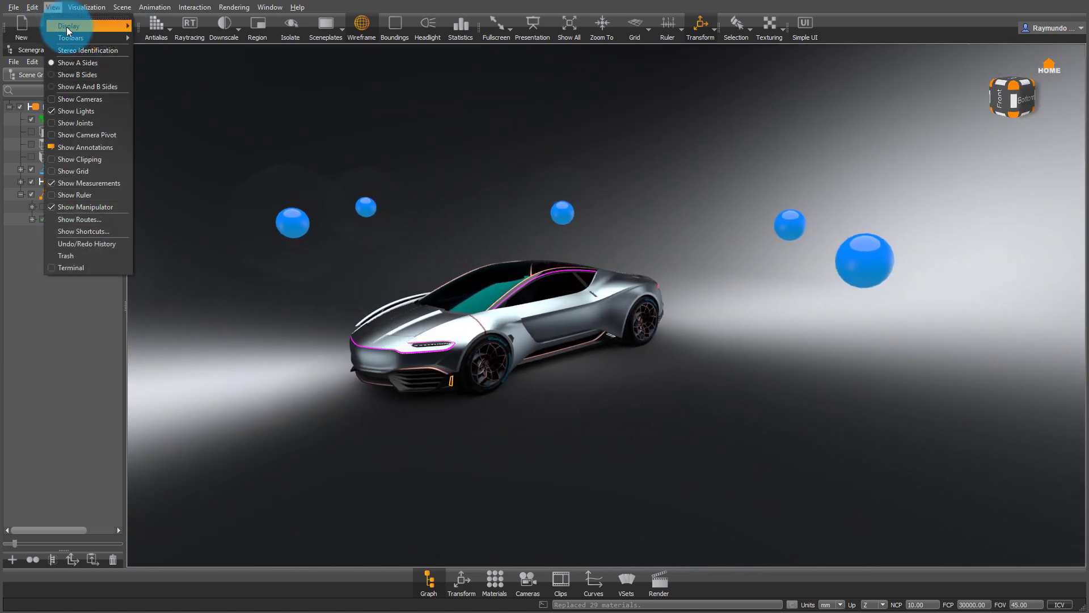
Switch the View > Display mode to OpenVR HMD.
mouse_move(66, 26)
click(183, 94)
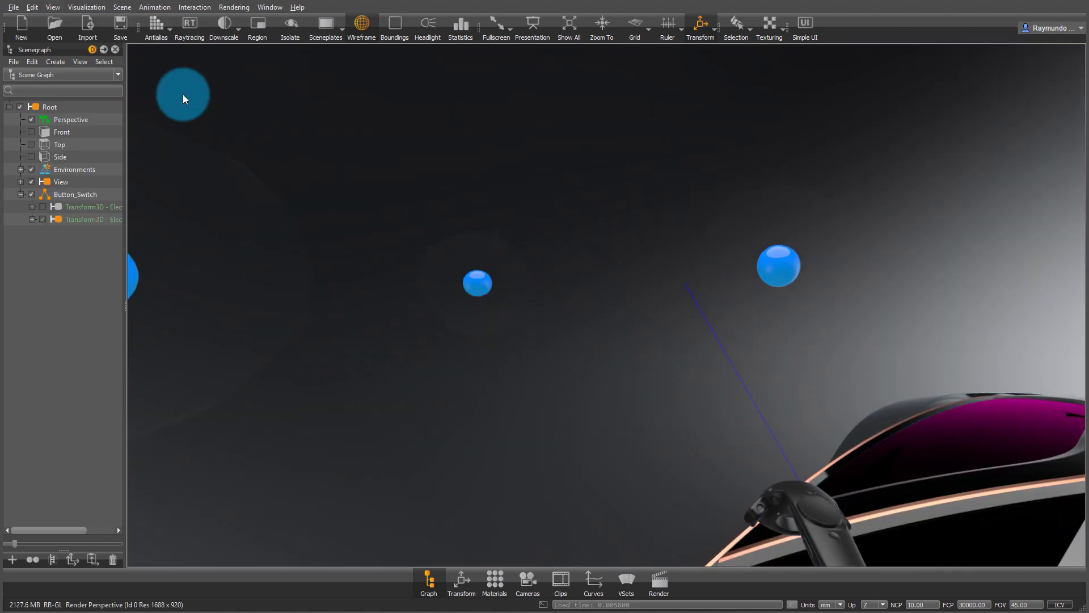